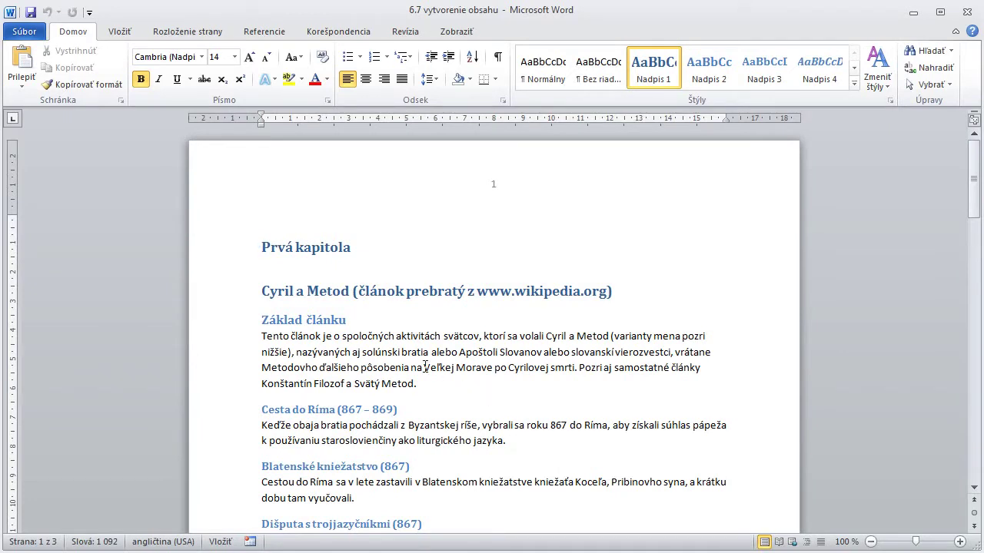
Add blank paragraphs before Prvá kapitola until it moves onto page 2
key("Return")
key("Return")
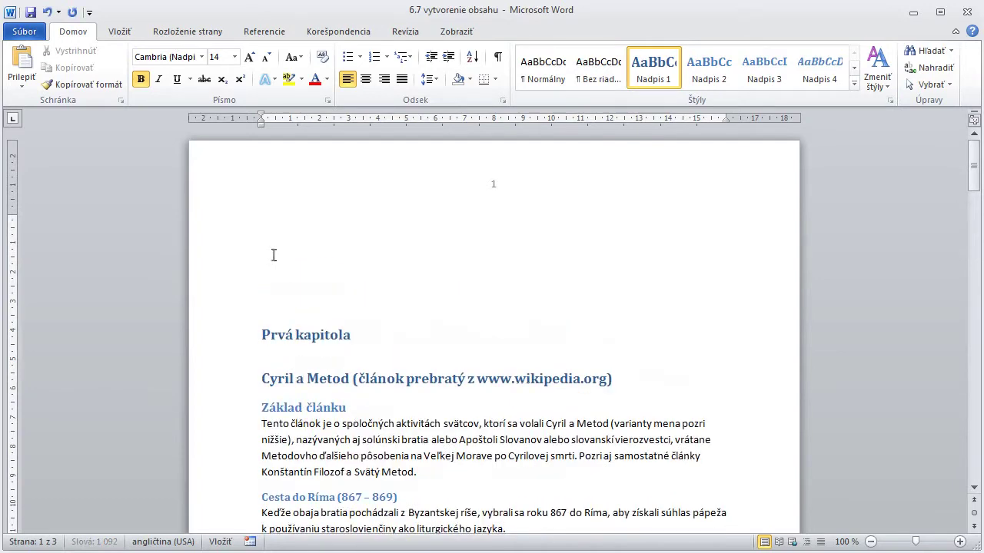
key("Return")
key("Return")
key("Return")
scroll(373, 299, "down", 3)
scroll(372, 298, "down", 3)
key("Return")
key("Return")
key("Return")
scroll(372, 298, "down", 3)
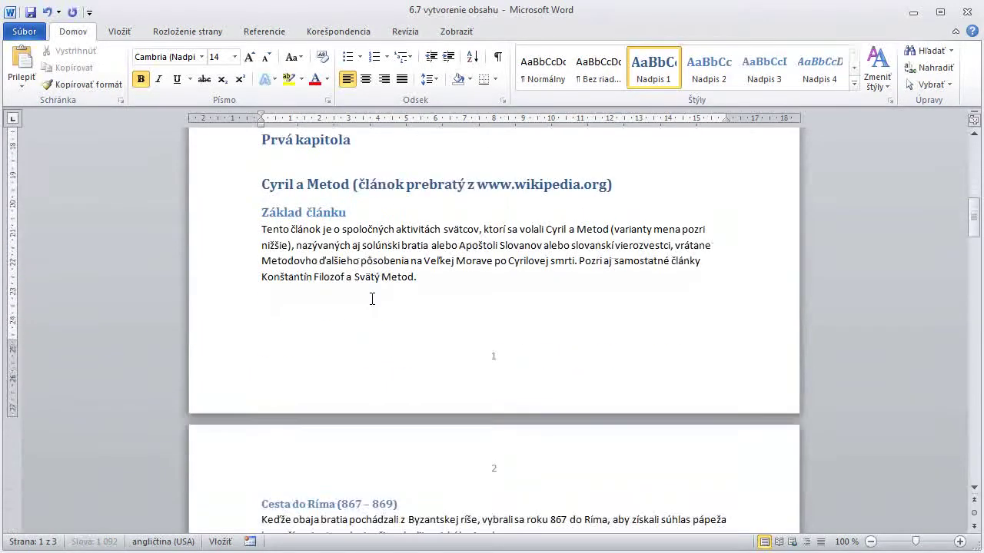
key("Return")
key("Return")
key("Return")
key("Return")
key("Return")
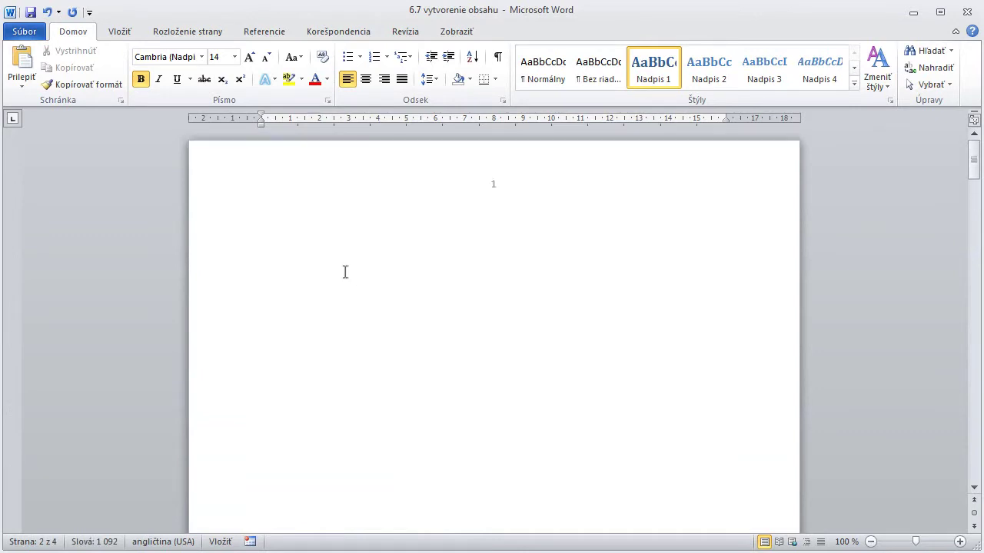
Show formatting marks to inspect the blank paragraphs on the empty first page
left_click(308, 231)
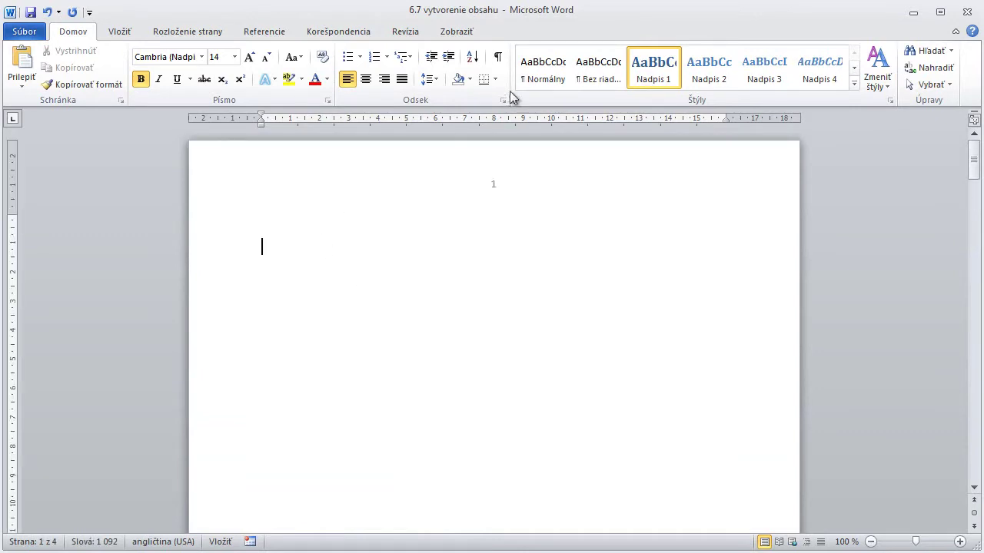
left_click(499, 58)
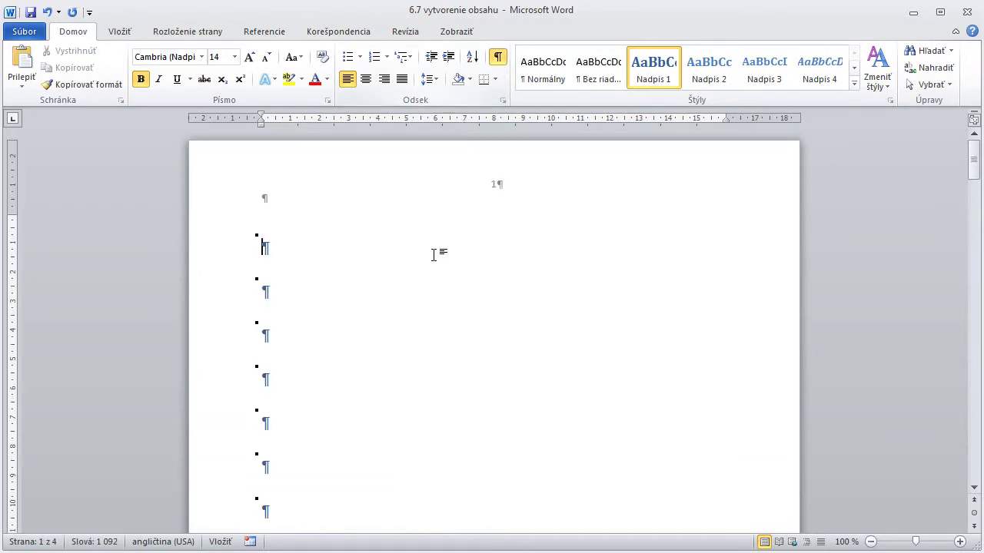
scroll(407, 300, "down", 5)
scroll(406, 300, "down", 3)
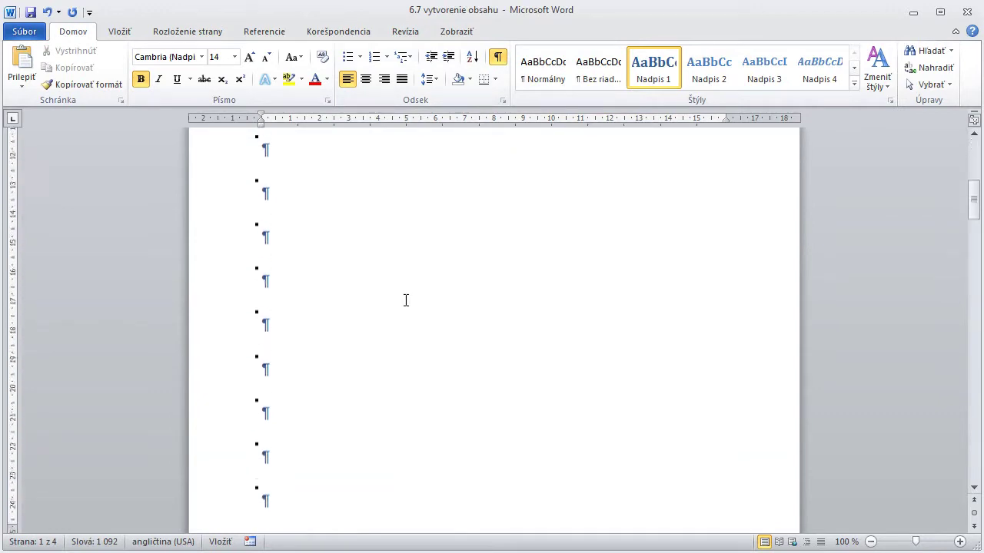
scroll(406, 300, "up", 8)
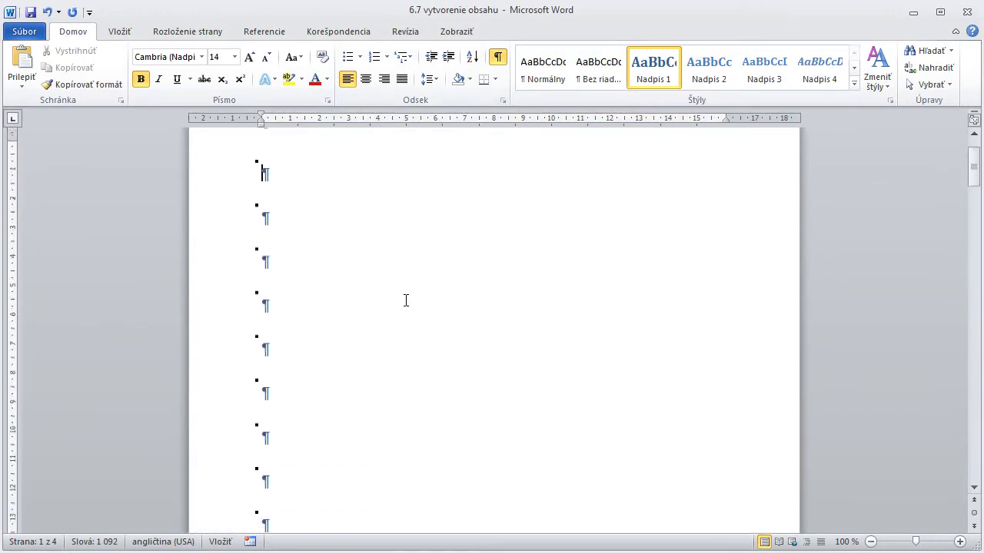
Hide formatting marks and type 'Obsah', 'Prvá kapitola' dotted to 2, and 'Ďalšia kapitola' with dots
left_click(495, 59)
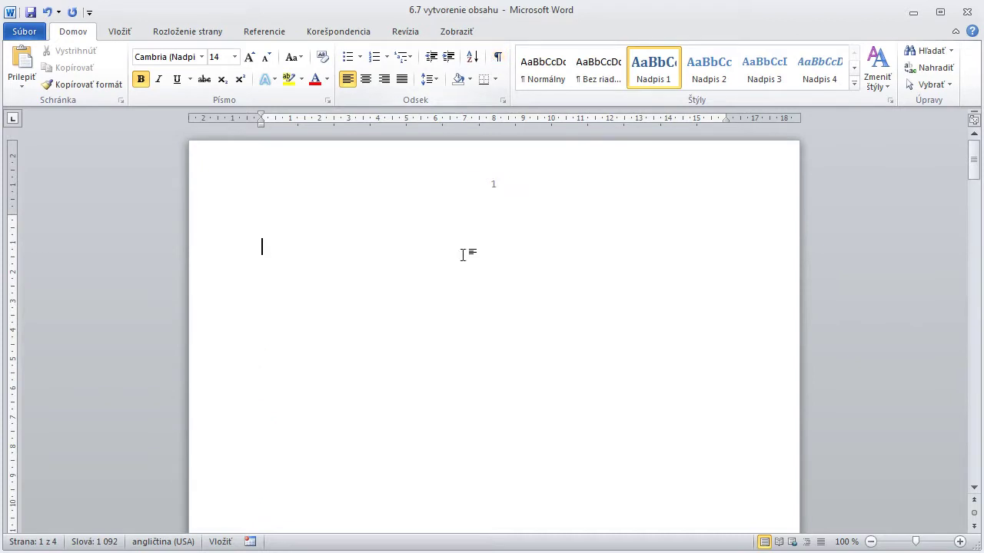
type("Obsah")
key("Return")
type("Pr")
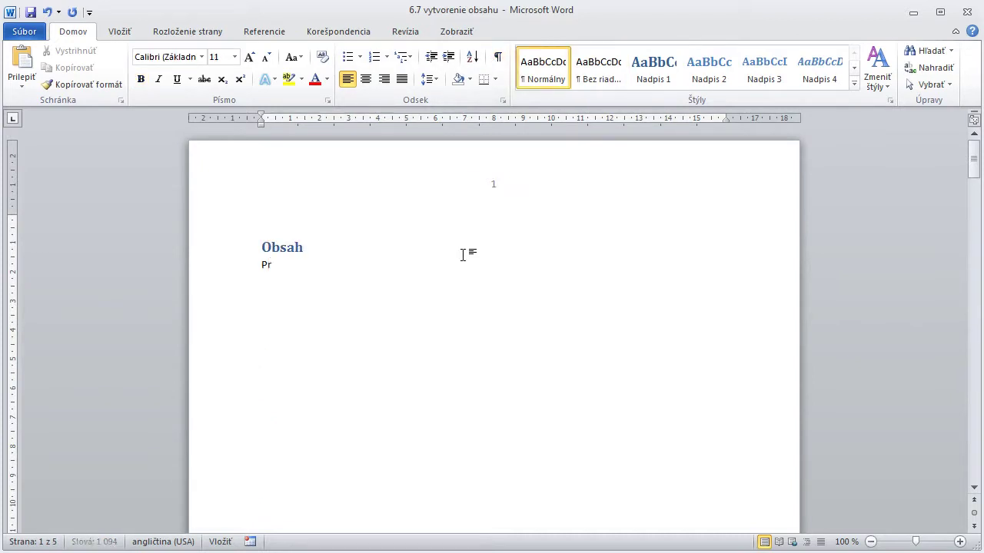
type("vá kapitola")
type(".......................")
type("....................................................")
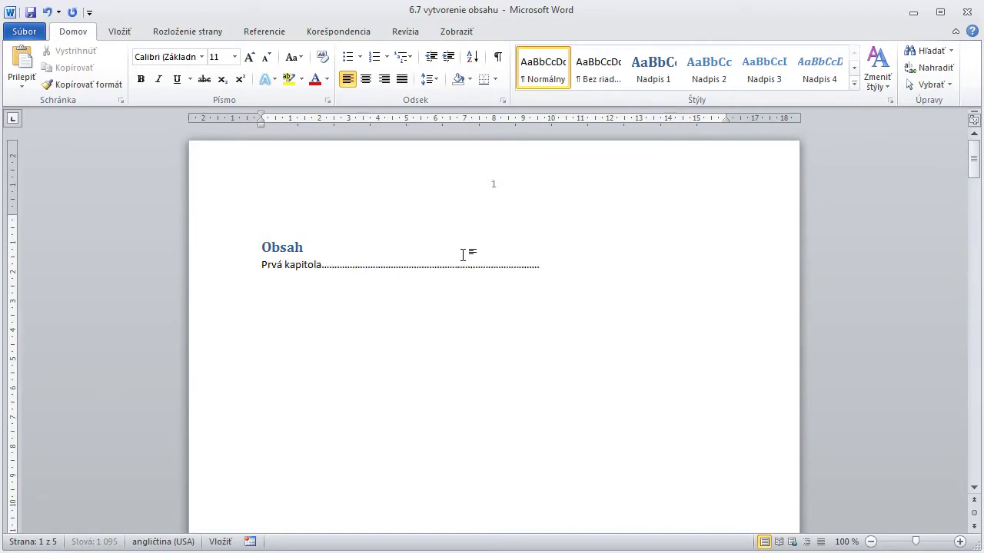
type(".....................................................")
type("................................................................................2")
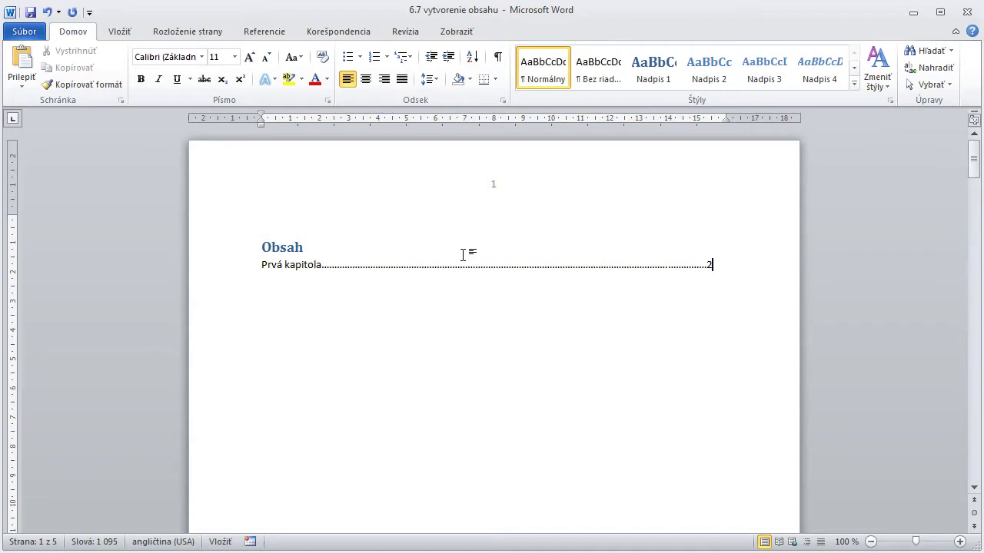
key("Return")
type("Ďa")
type("lšia kap")
type("itola........................")
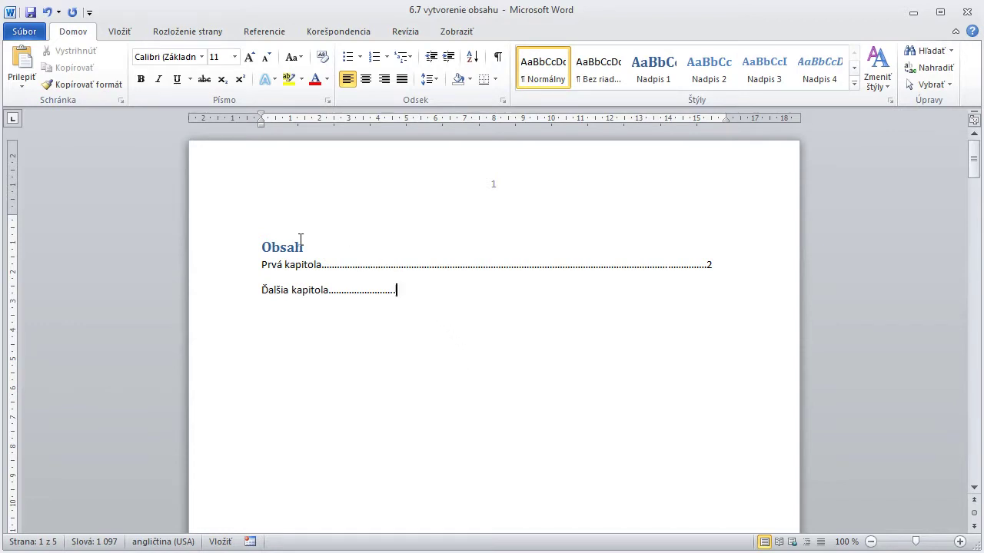
scroll(325, 307, "down", 1)
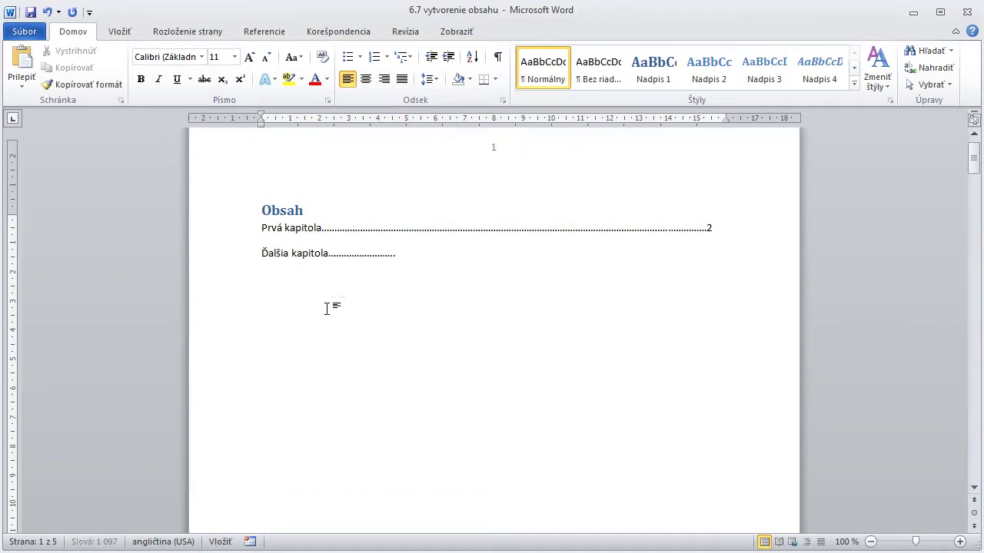
scroll(325, 308, "down", 12)
scroll(327, 320, "down", 6)
scroll(326, 320, "down", 7)
scroll(328, 329, "down", 6)
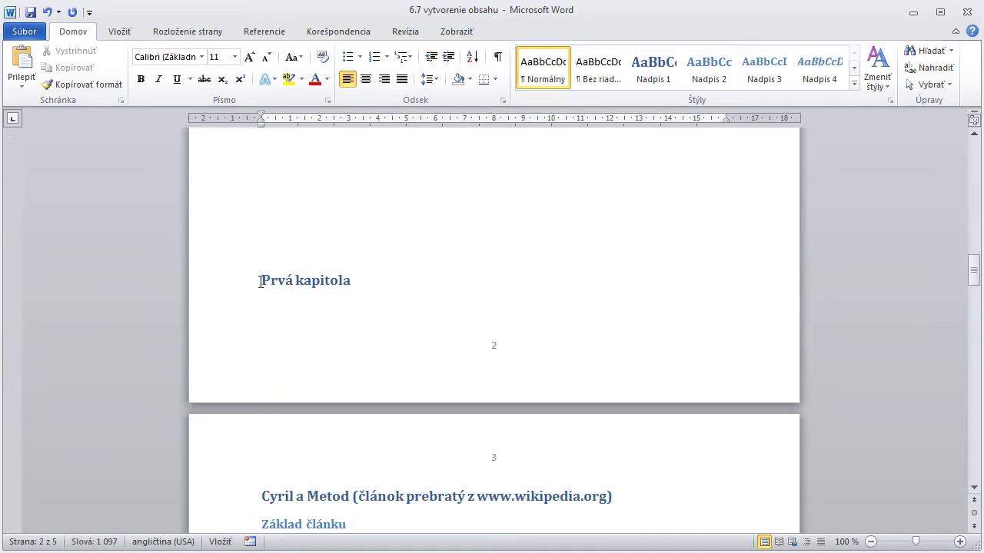
scroll(348, 261, "up", 5)
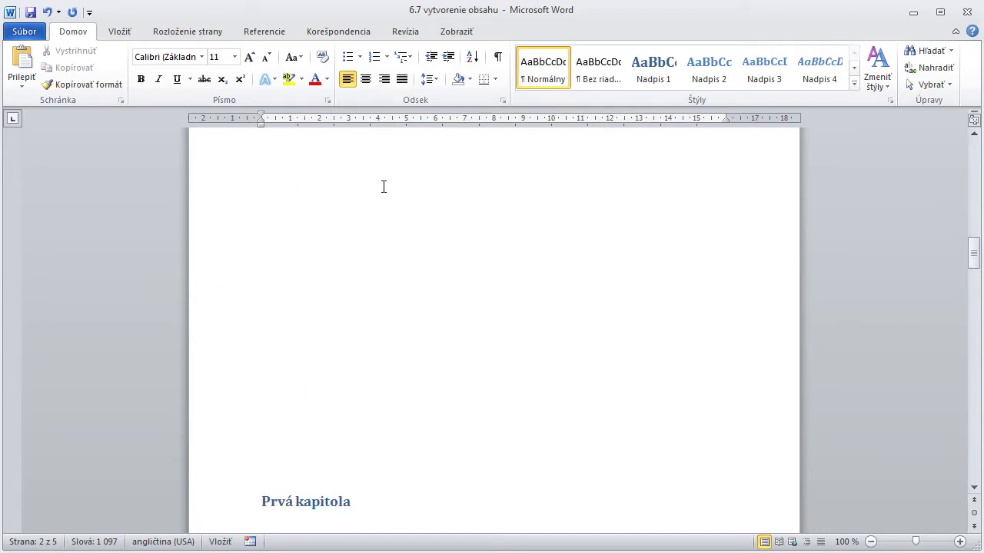
scroll(291, 399, "down", 4)
scroll(290, 399, "down", 3)
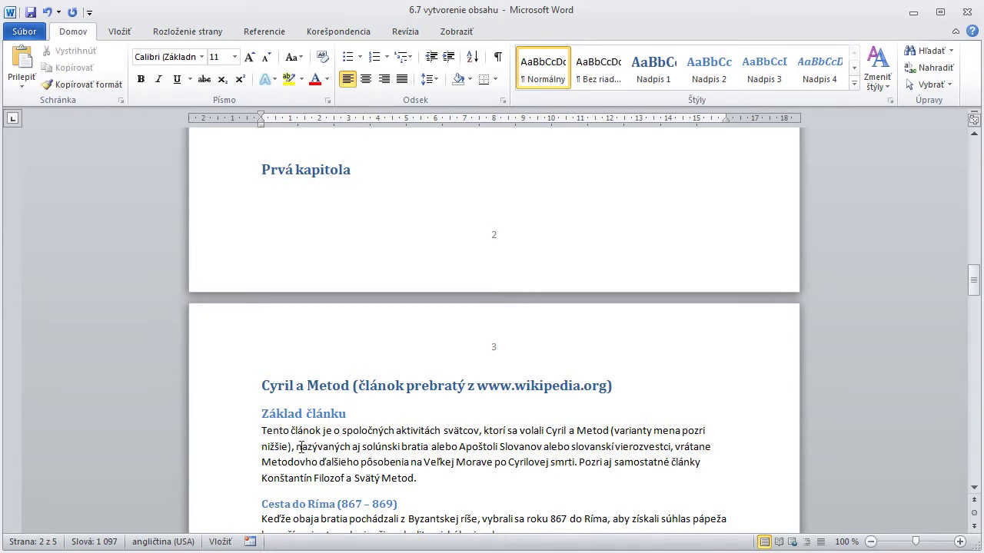
left_click(233, 505)
scroll(241, 469, "down", 2)
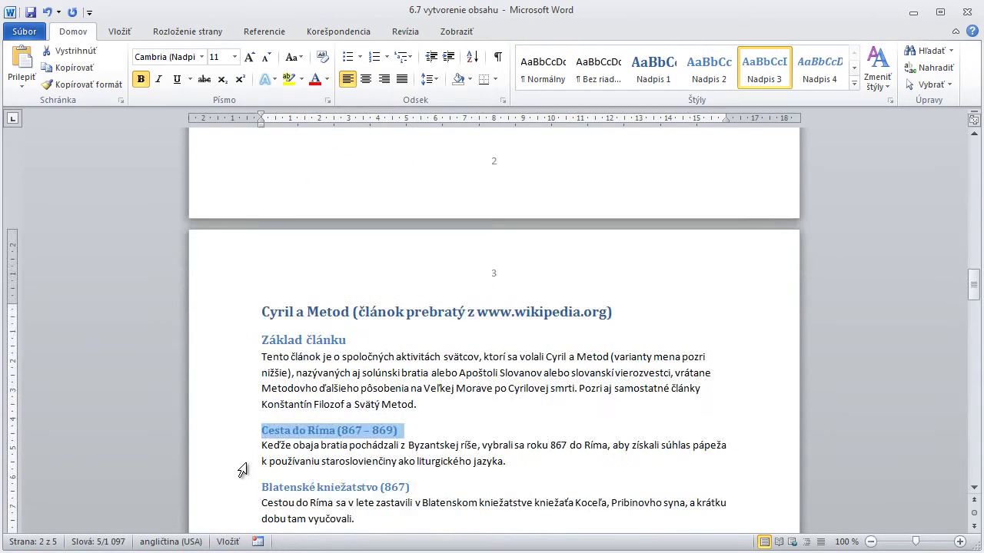
scroll(244, 468, "up", 5)
scroll(253, 467, "up", 15)
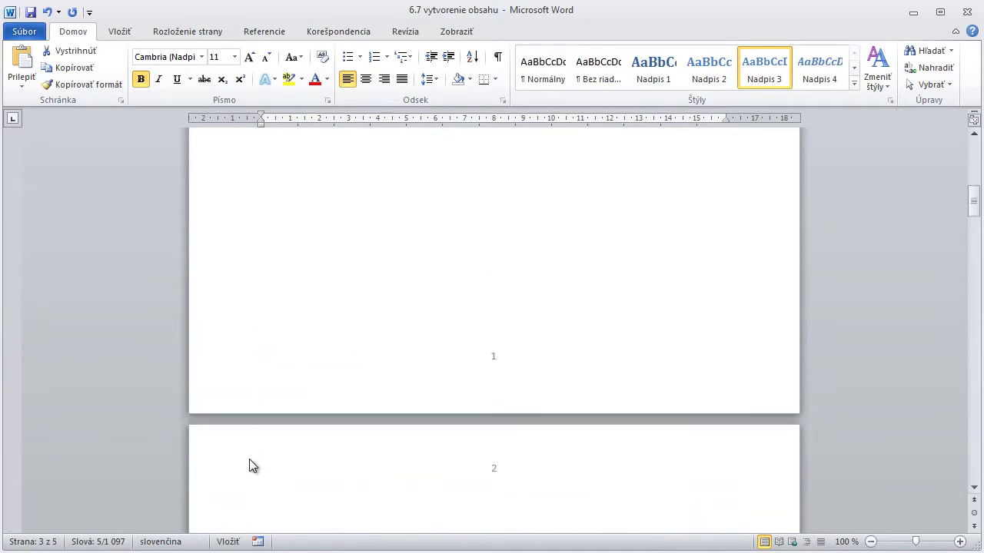
scroll(244, 466, "up", 8)
scroll(241, 466, "up", 8)
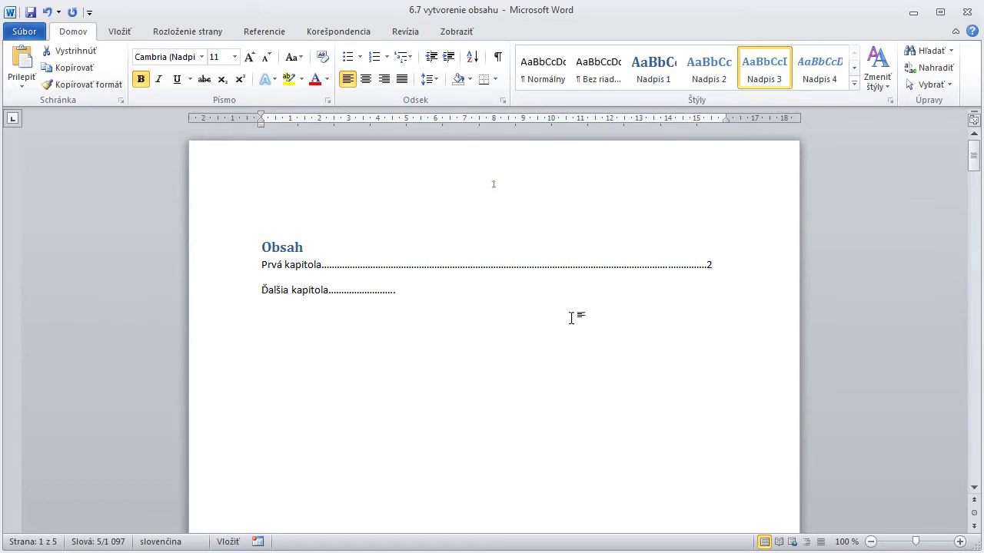
Undo all 126 actions from the Undo list, removing the hand-typed Obsah page
left_click(58, 13)
left_click_drag(145, 65, 144, 429)
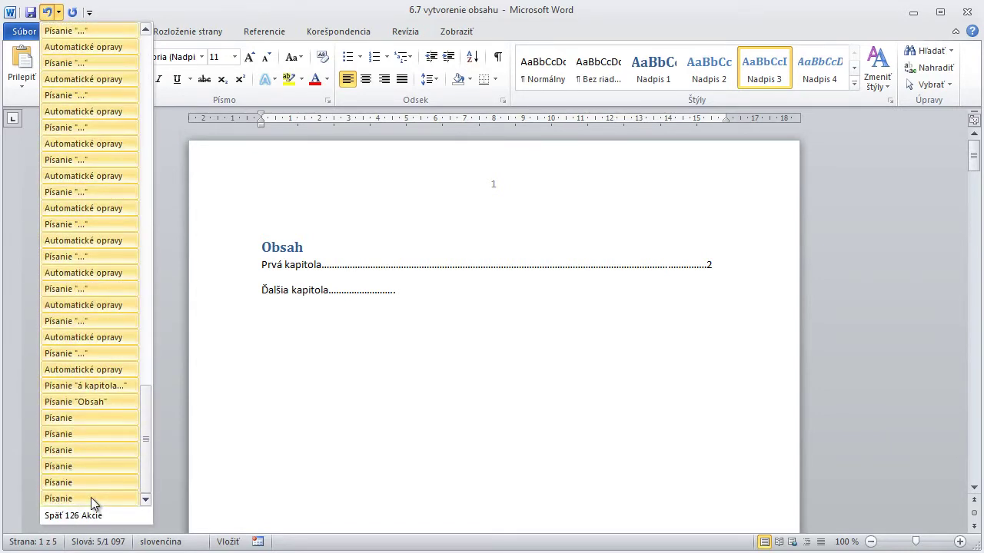
left_click(91, 497)
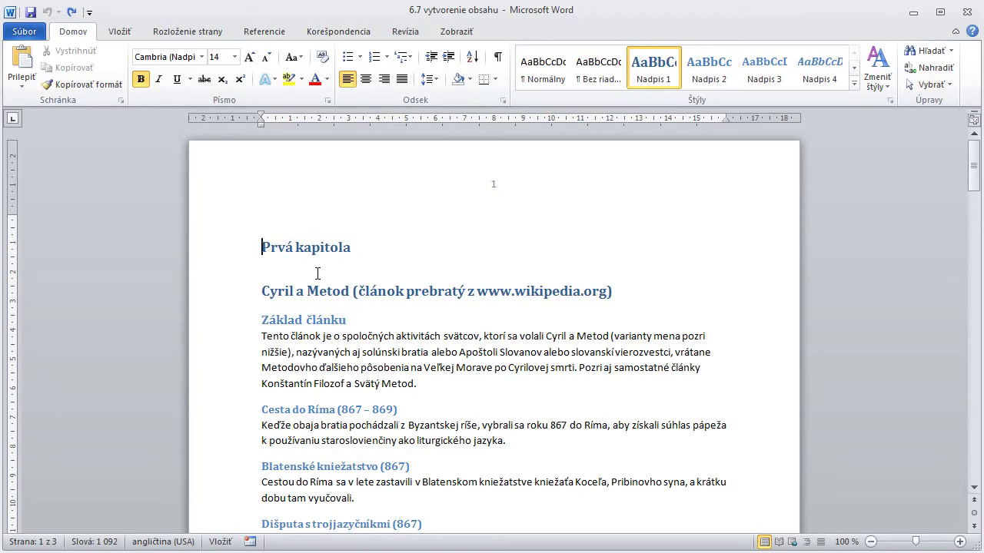
Insert a Prázdna strana blank page before Prvá kapitola and show formatting marks revealing its page break
left_click(117, 34)
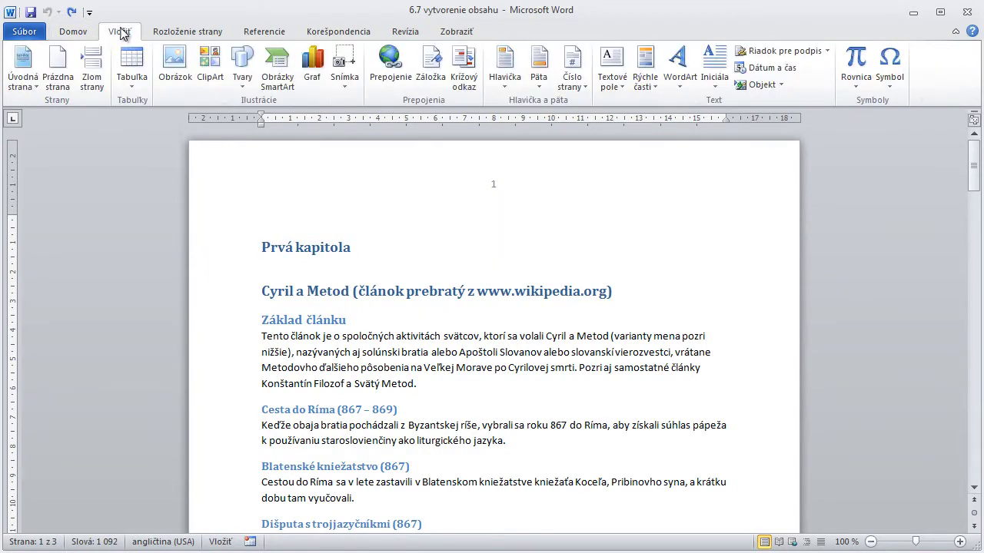
left_click(58, 65)
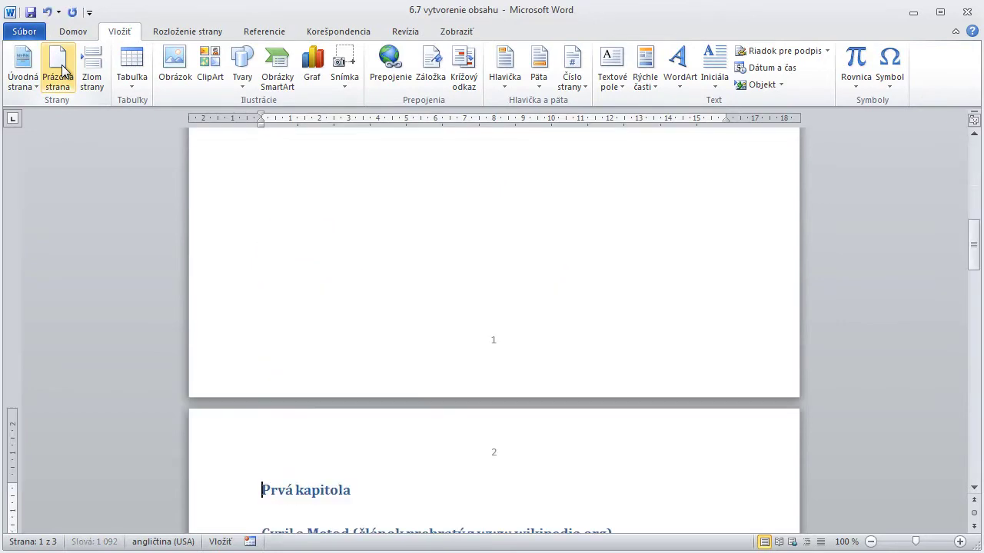
scroll(333, 375, "up", 10)
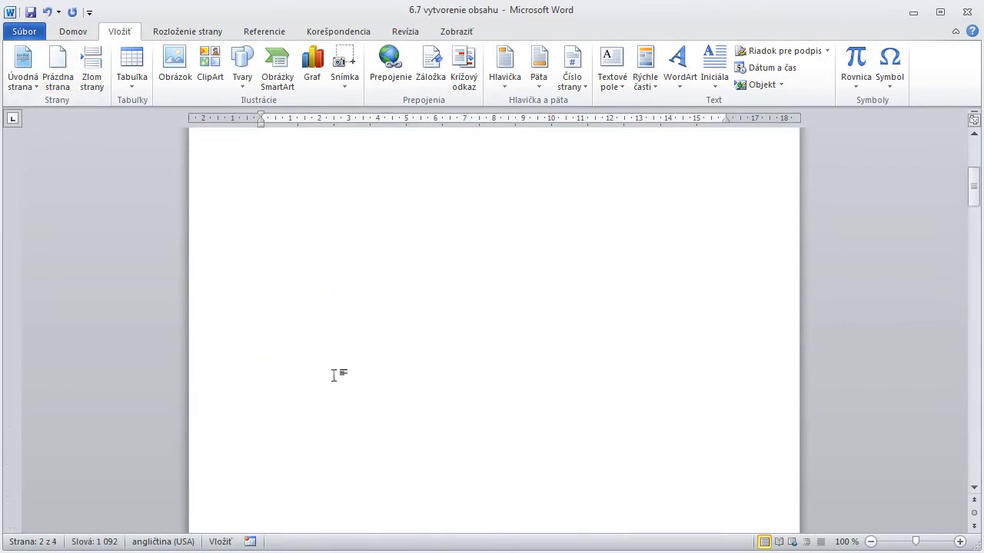
scroll(334, 375, "down", 15)
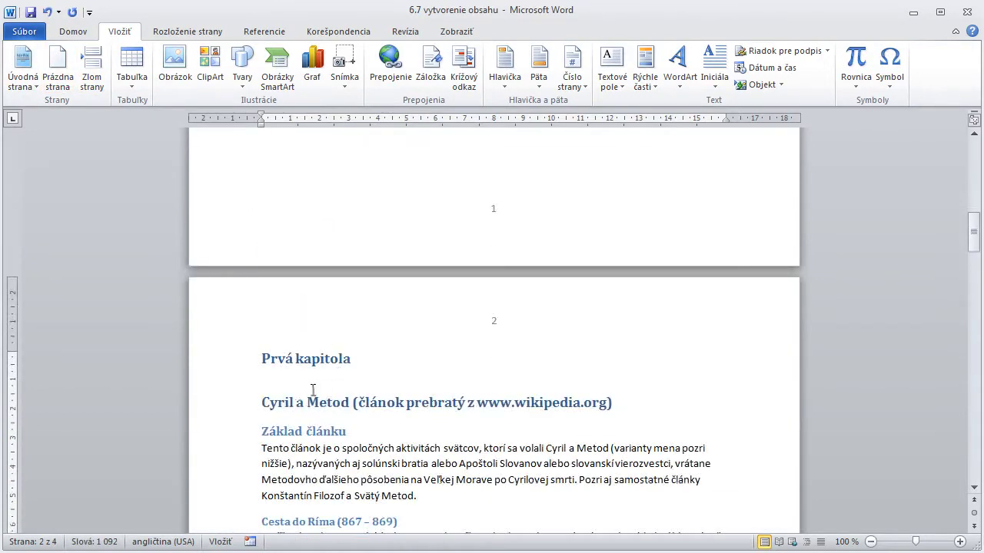
scroll(314, 390, "up", 2)
scroll(286, 390, "up", 15)
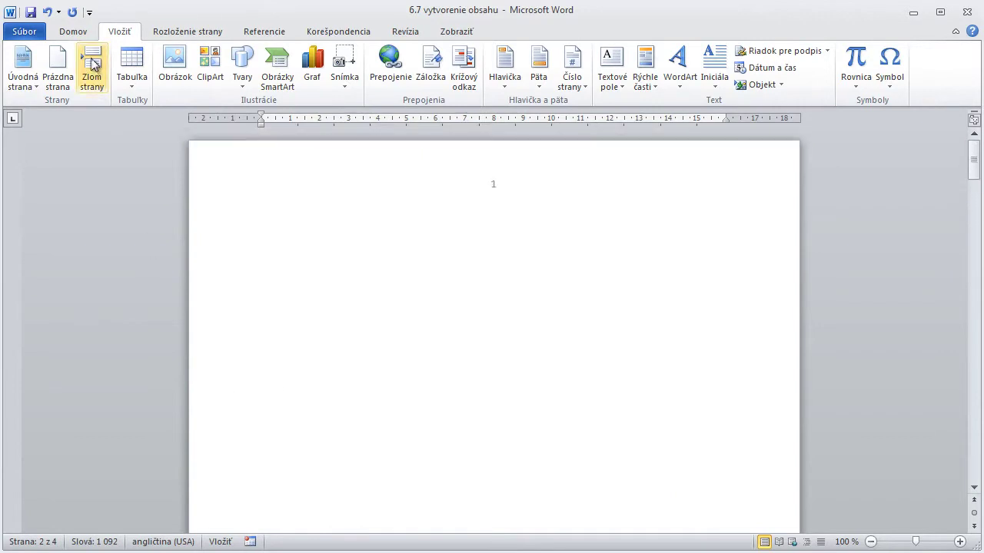
left_click(77, 32)
left_click(497, 57)
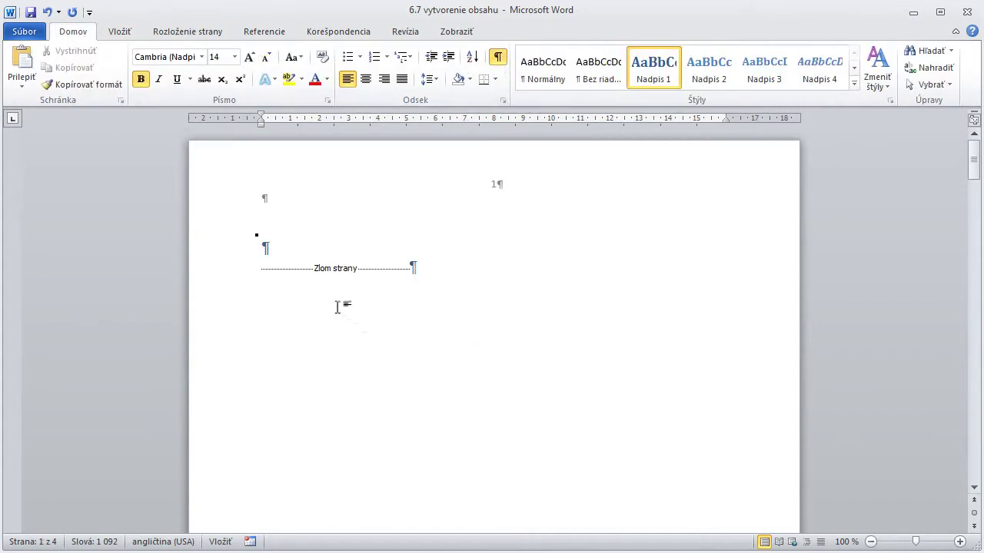
Insert a page break (Ctrl+Enter) before the first chapter heading
scroll(358, 350, "down", 5)
scroll(359, 350, "down", 5)
left_click(367, 364)
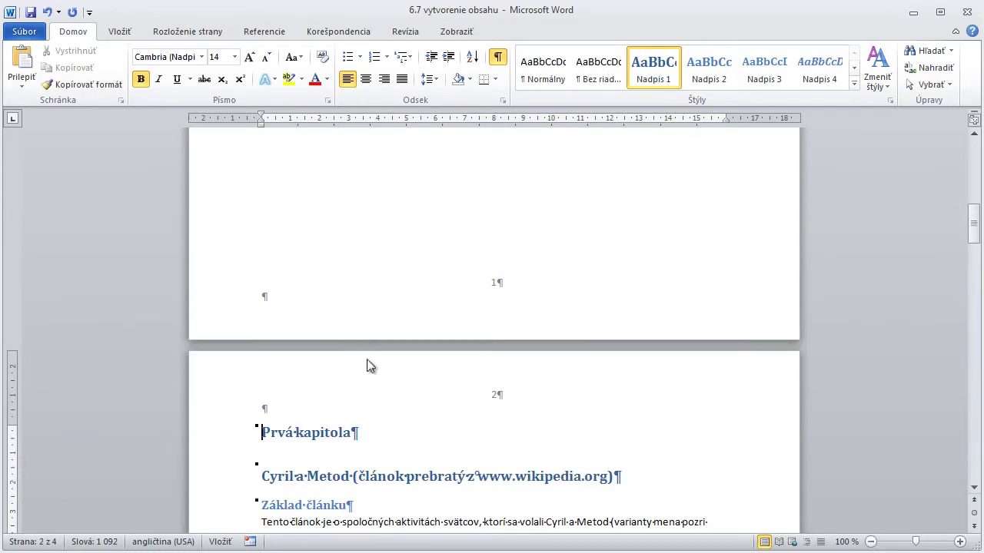
key("ctrl+Return")
scroll(366, 360, "up", 10)
scroll(366, 359, "up", 1)
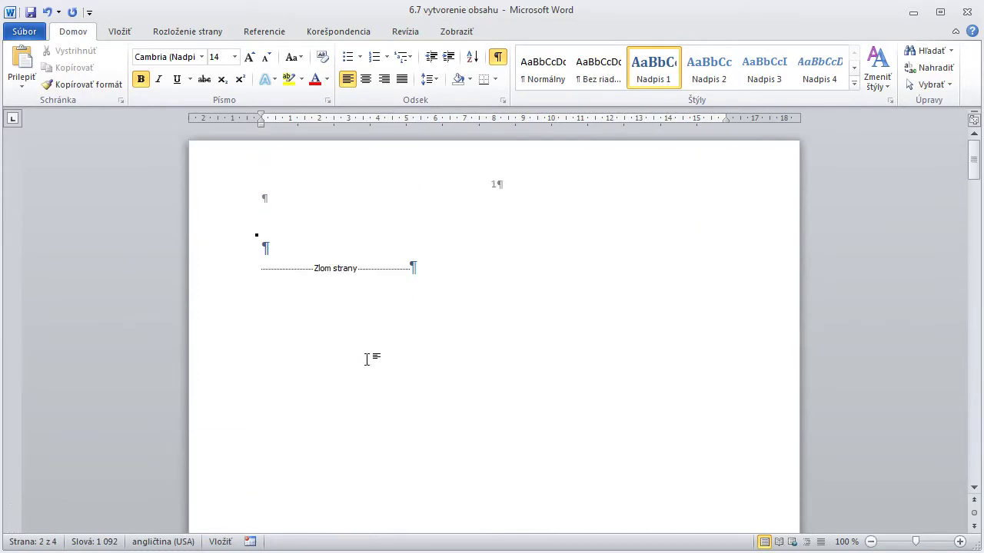
Leave one empty line on page 1, delete the extra blank lines, and hide formatting marks
left_click(283, 248)
key("Return")
key("Return")
key("Return")
key("Return")
key("Return")
key("Return")
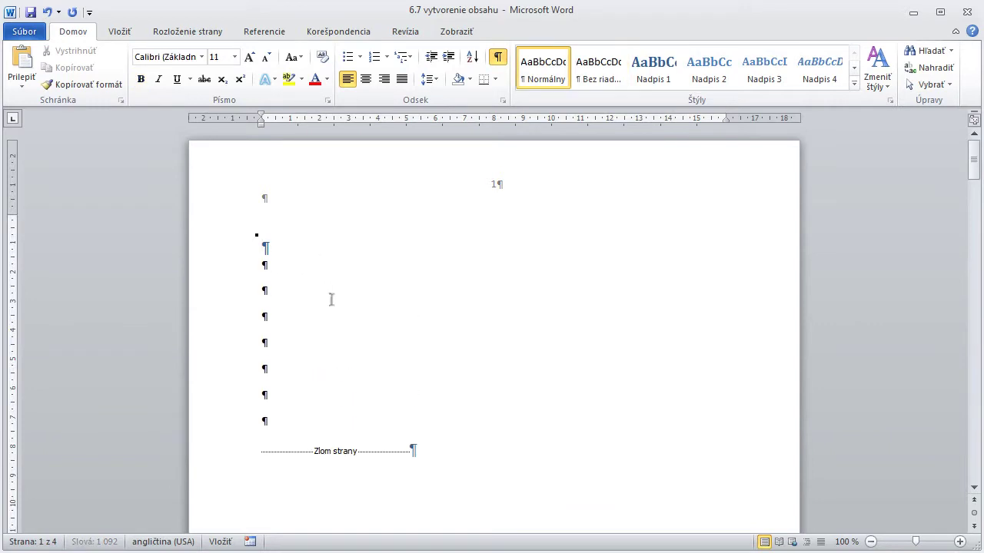
scroll(331, 300, "down", 5)
scroll(331, 300, "down", 4)
scroll(331, 300, "down", 4)
scroll(315, 311, "down", 3)
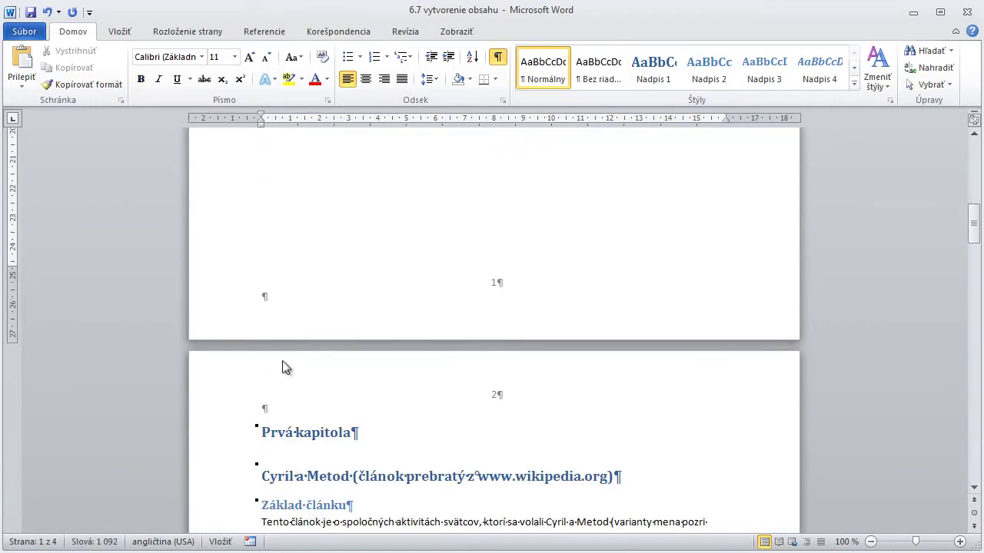
scroll(284, 361, "up", 5)
scroll(284, 361, "up", 5)
scroll(283, 361, "up", 4)
scroll(284, 361, "up", 1)
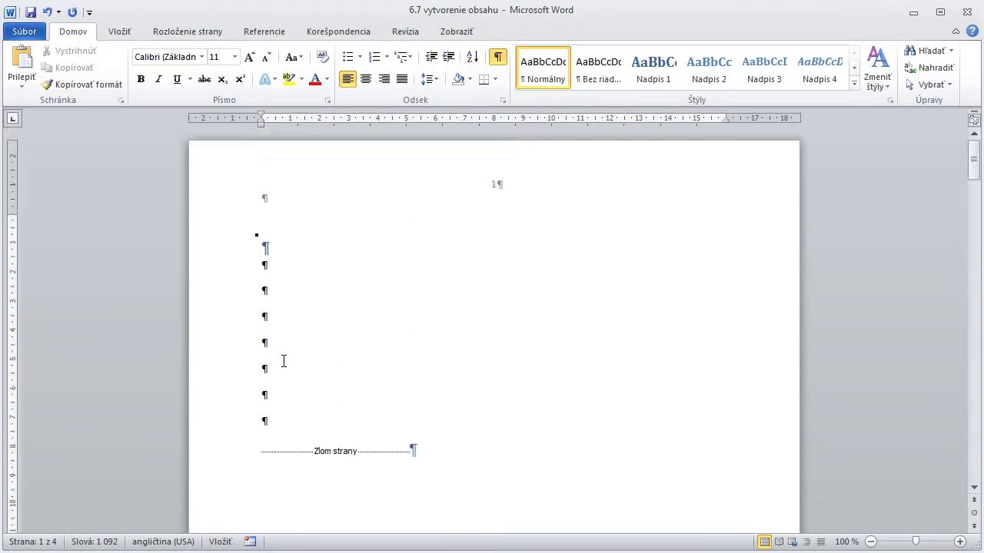
key("BackSpace")
key("BackSpace")
key("BackSpace")
key("BackSpace")
key("BackSpace")
key("BackSpace")
key("BackSpace")
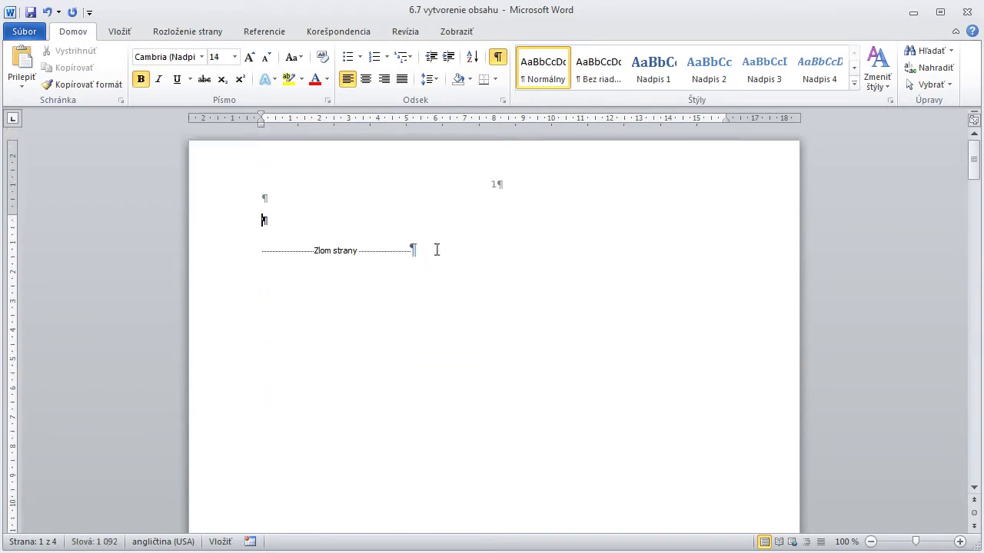
left_click(497, 56)
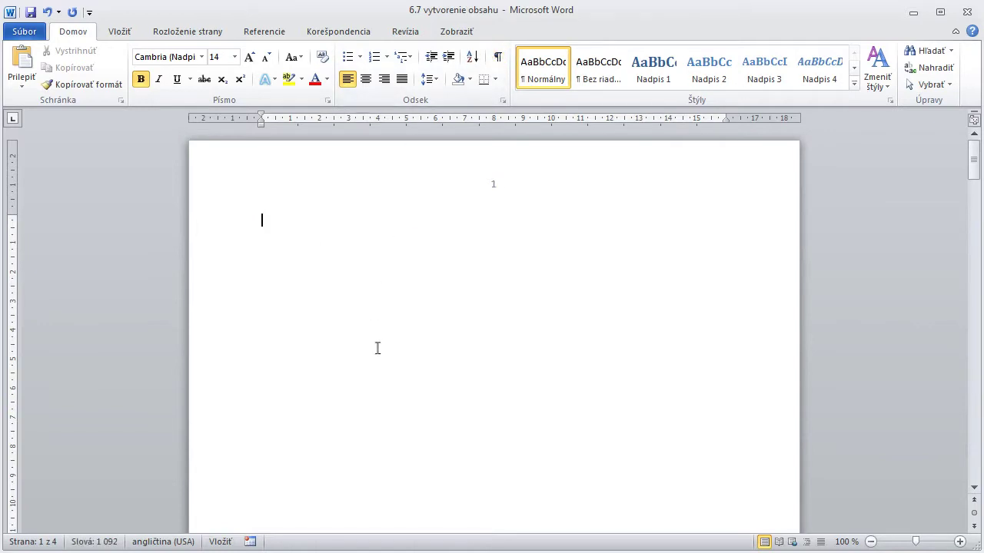
left_click(263, 31)
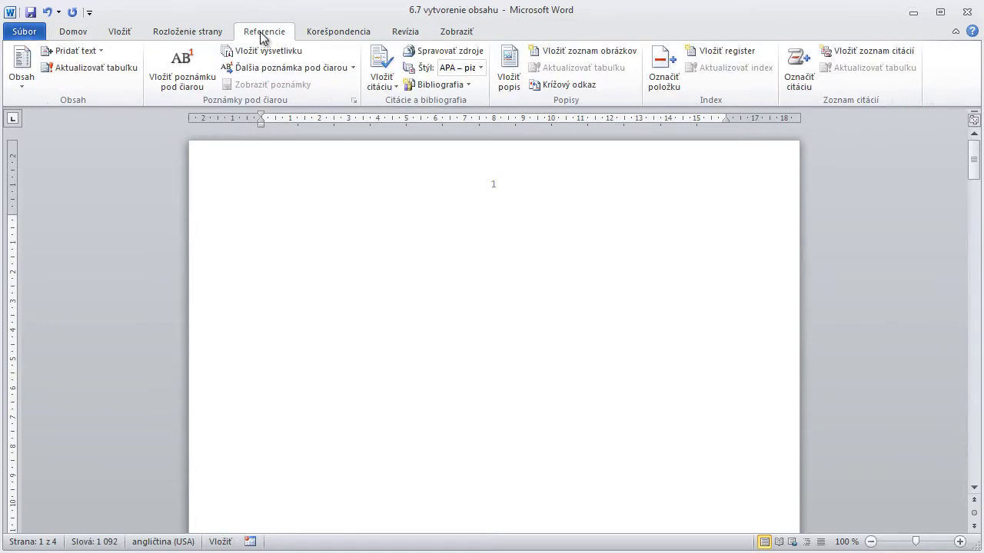
Insert the Automatická tabuľka 1 contents table at the top of page 1
left_click(24, 86)
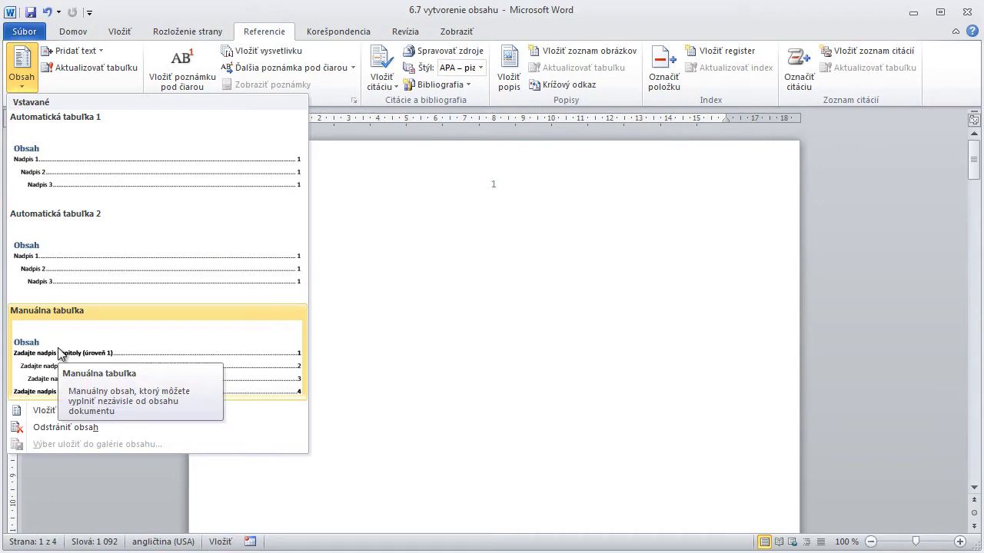
left_click(58, 183)
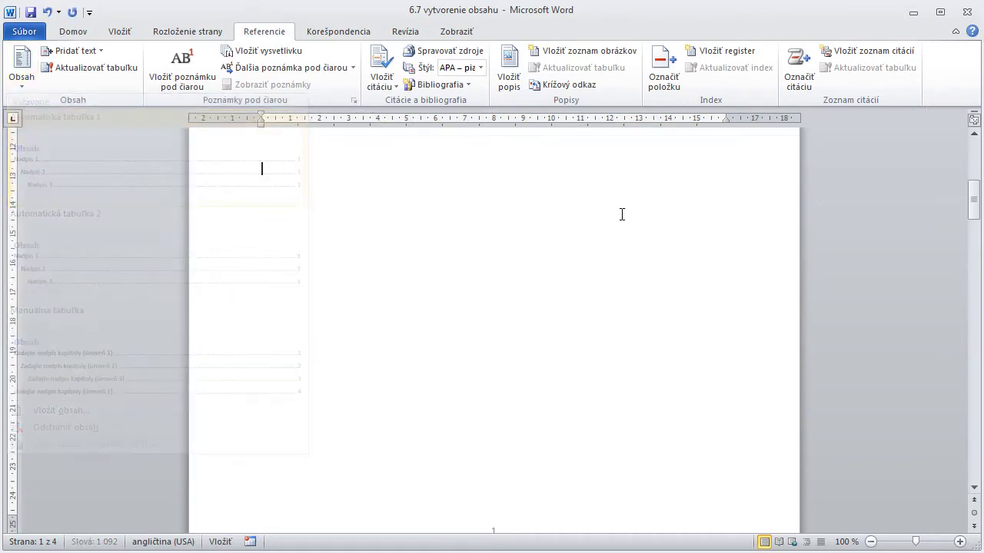
left_click_drag(973, 198, 973, 163)
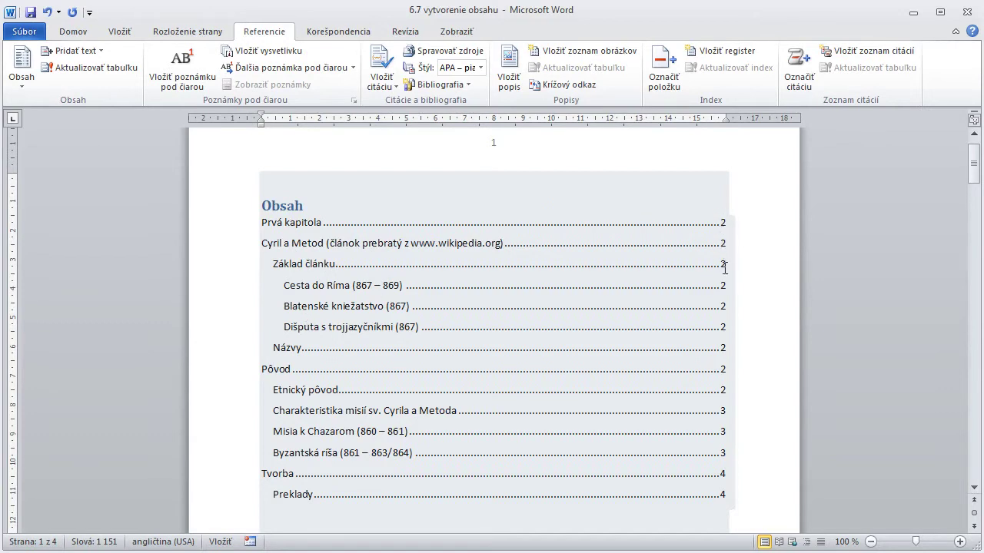
Ctrl+click the Tvorba contents entry to jump to its heading, then return to page 2
left_click(761, 398)
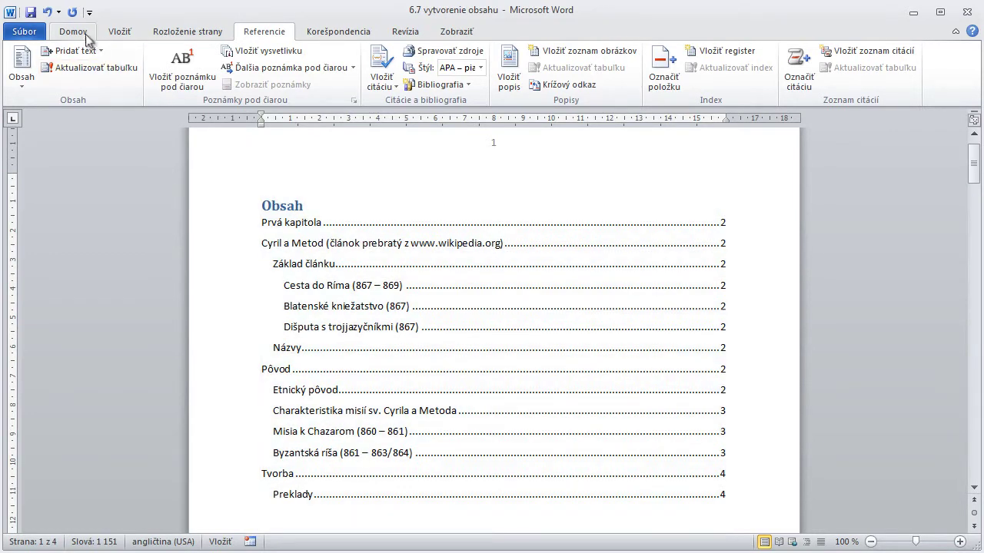
left_click(87, 36)
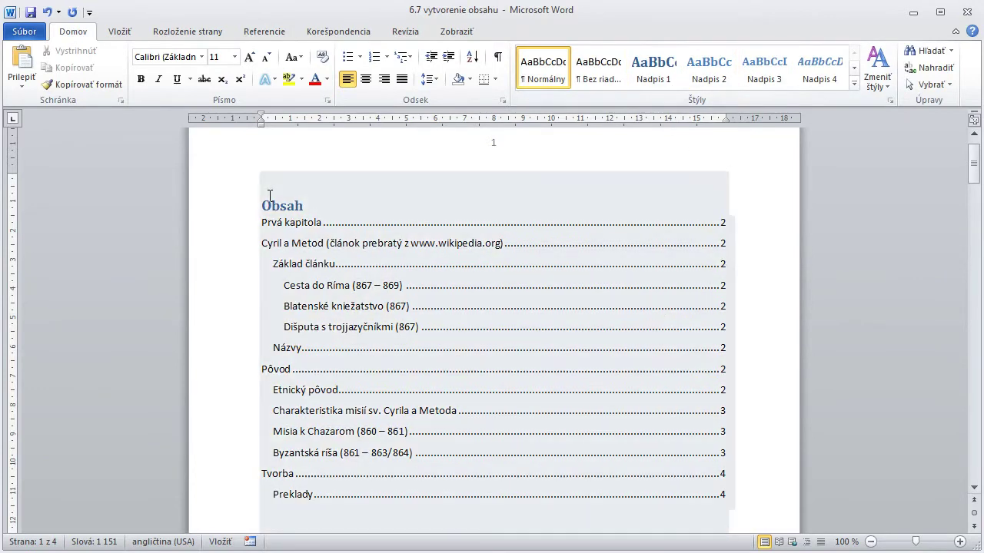
left_click(265, 205)
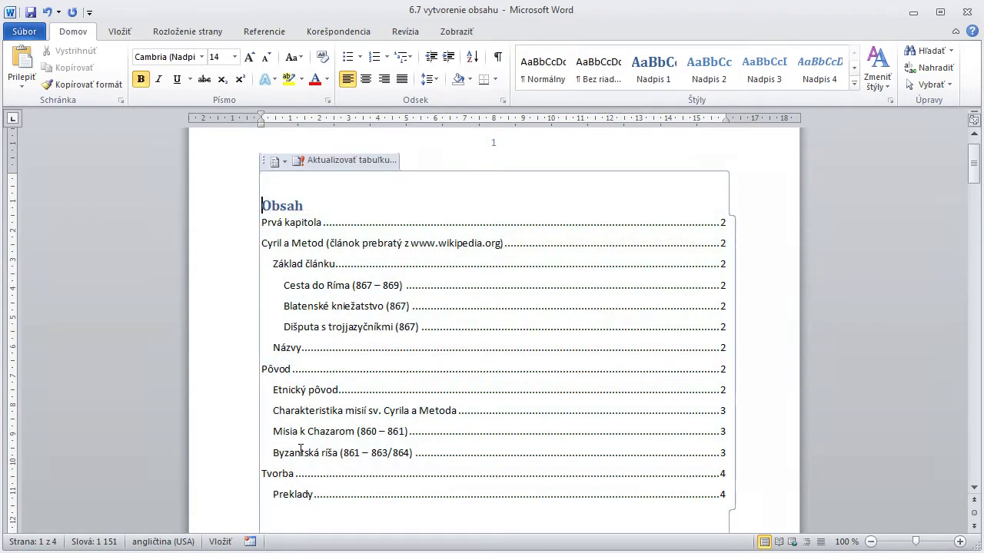
left_click(280, 474, "ctrl")
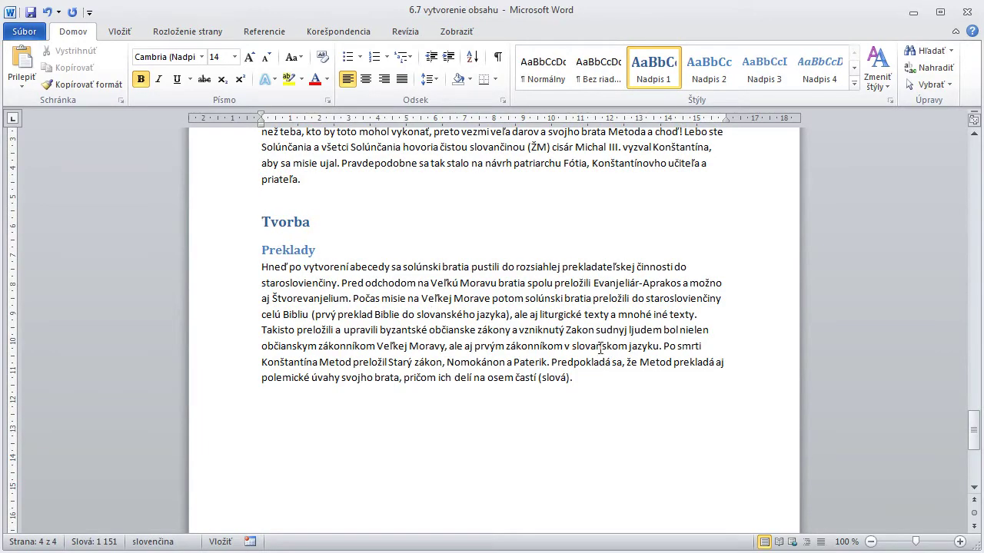
left_click_drag(973, 427, 977, 232)
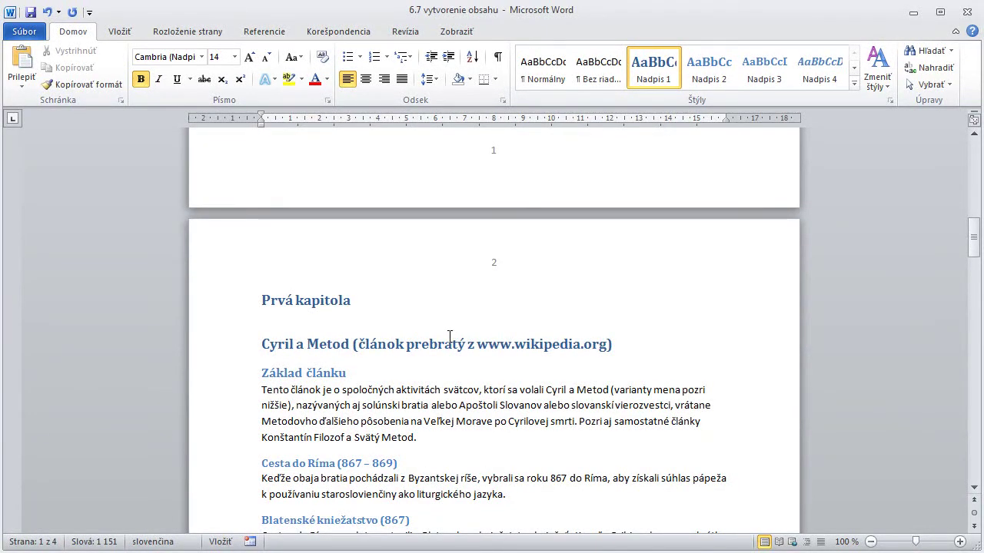
Replace the Prvá kapitola heading text with 'Toto je test'
left_click(232, 302)
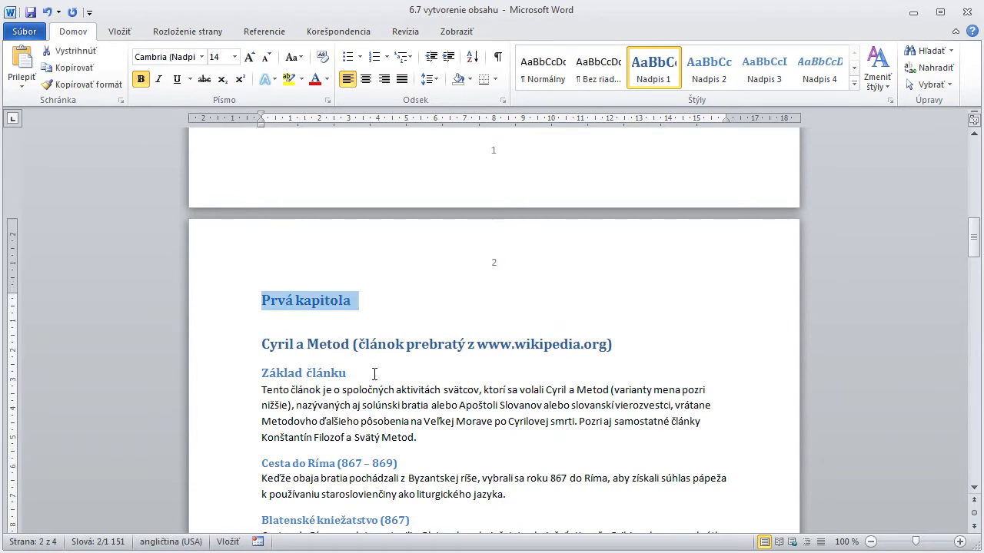
type("Toto je ")
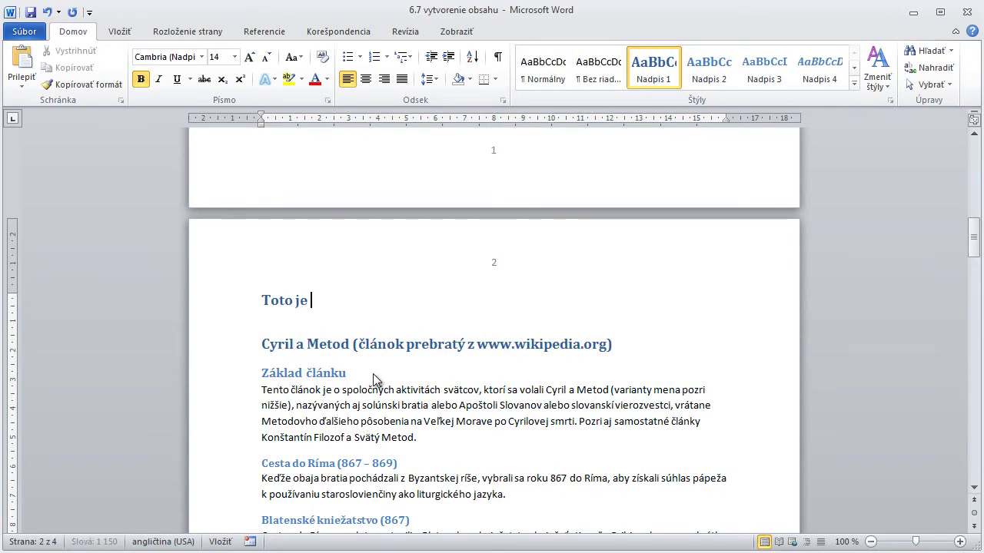
type("test")
left_click(261, 302)
left_click(123, 33)
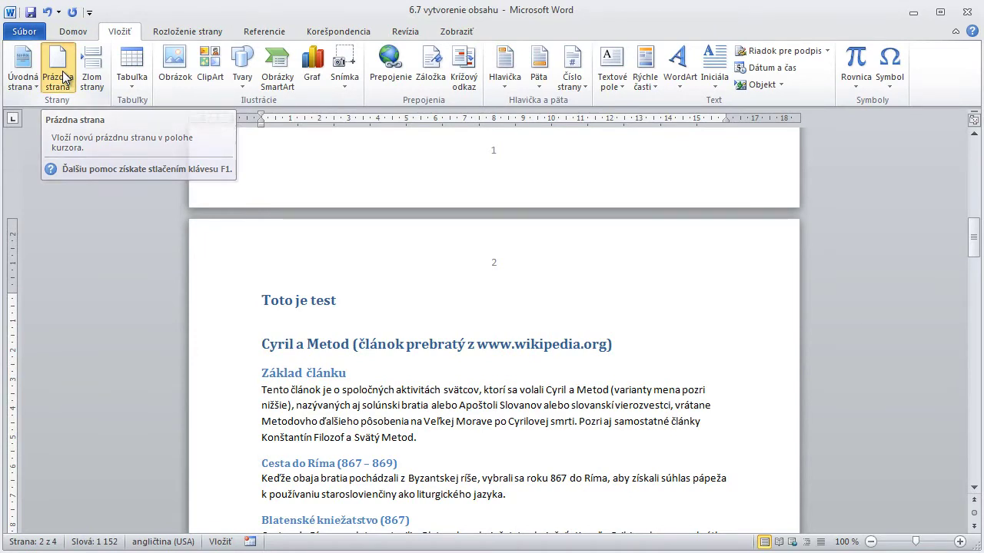
Insert a blank page before 'Toto je test', then scroll back to the contents on page 1
left_click(62, 70)
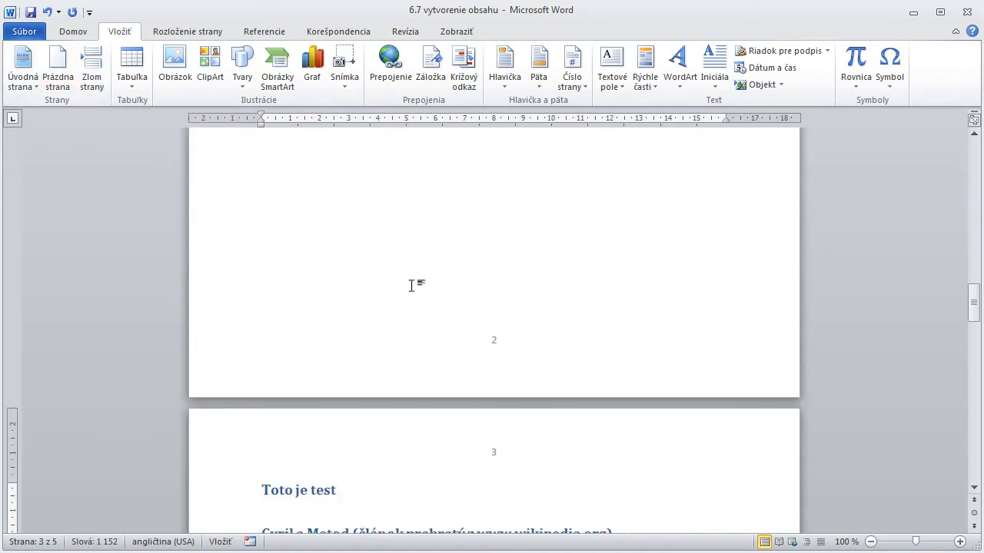
scroll(405, 289, "down", 1)
scroll(386, 286, "down", 2)
scroll(390, 325, "up", 1)
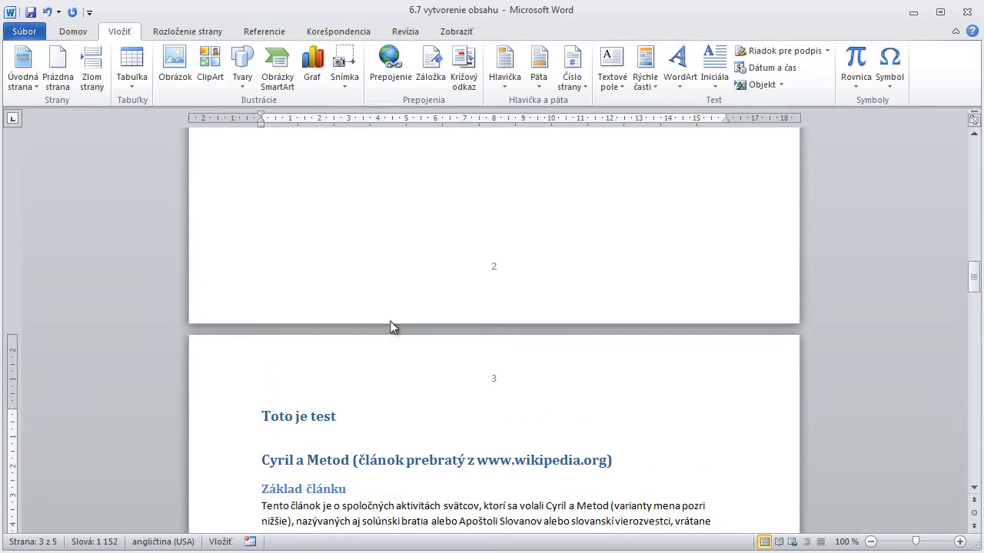
scroll(394, 339, "up", 7)
scroll(394, 339, "down", 5)
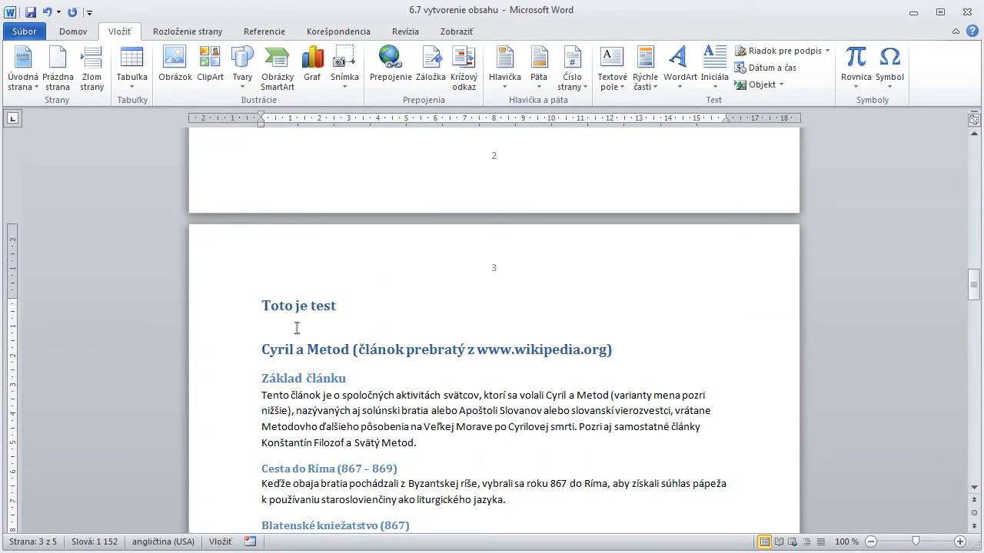
left_click(242, 309)
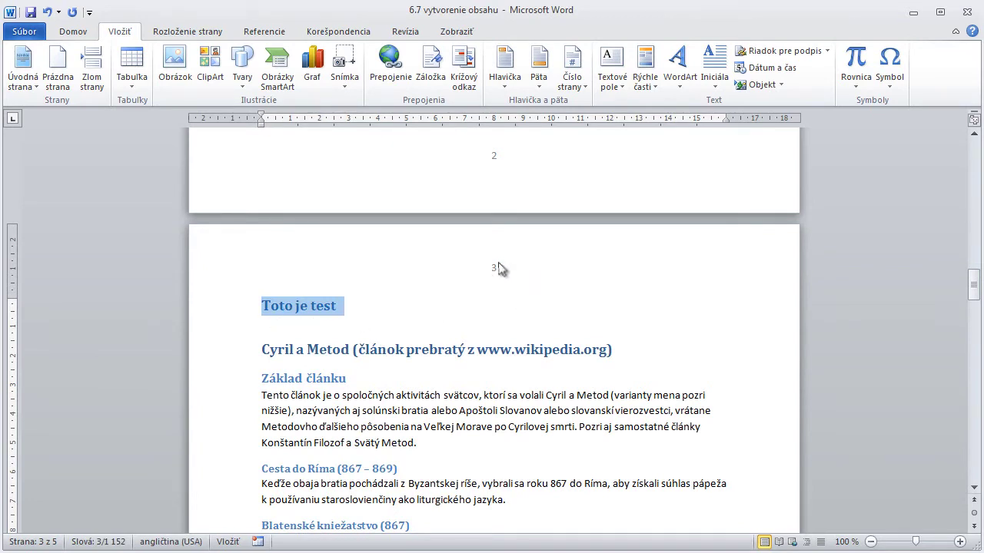
scroll(480, 338, "up", 1)
scroll(480, 338, "up", 3)
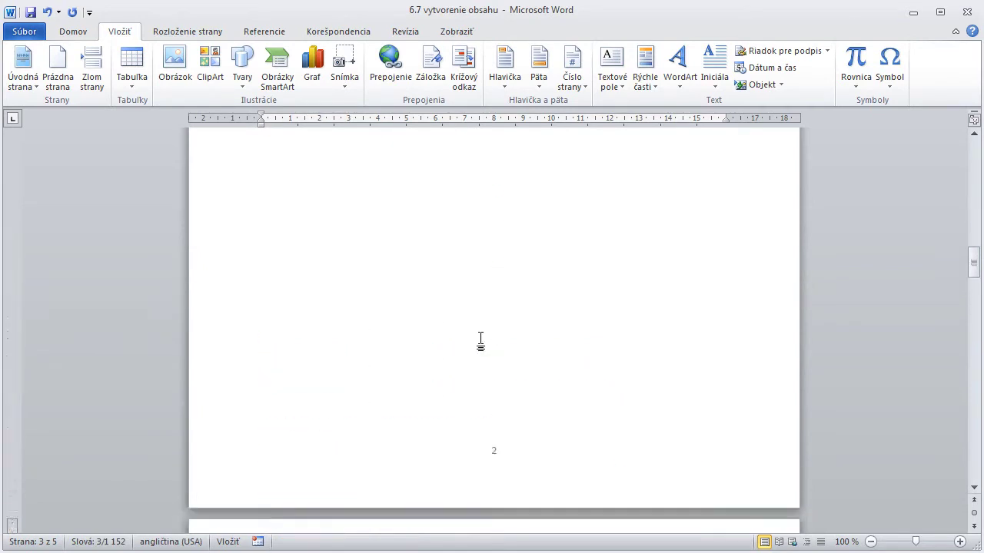
scroll(480, 337, "up", 3)
scroll(480, 338, "up", 5)
scroll(480, 337, "up", 5)
scroll(482, 338, "up", 3)
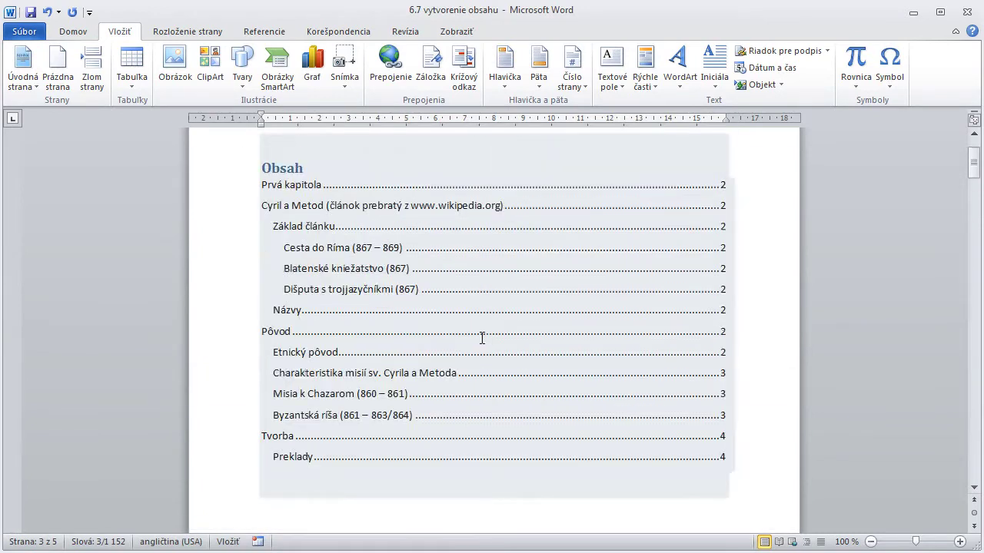
scroll(482, 338, "up", 1)
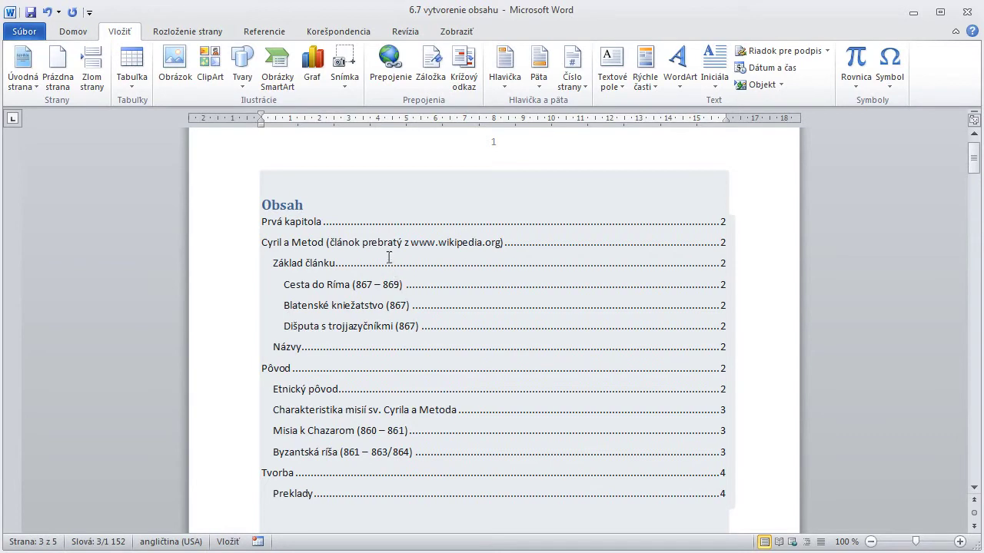
left_click(314, 224)
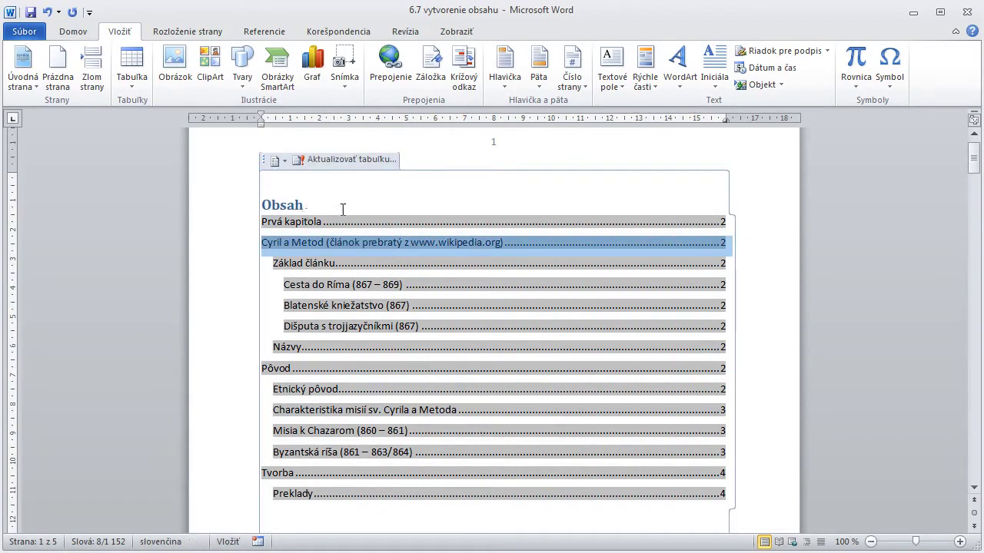
left_click(336, 162)
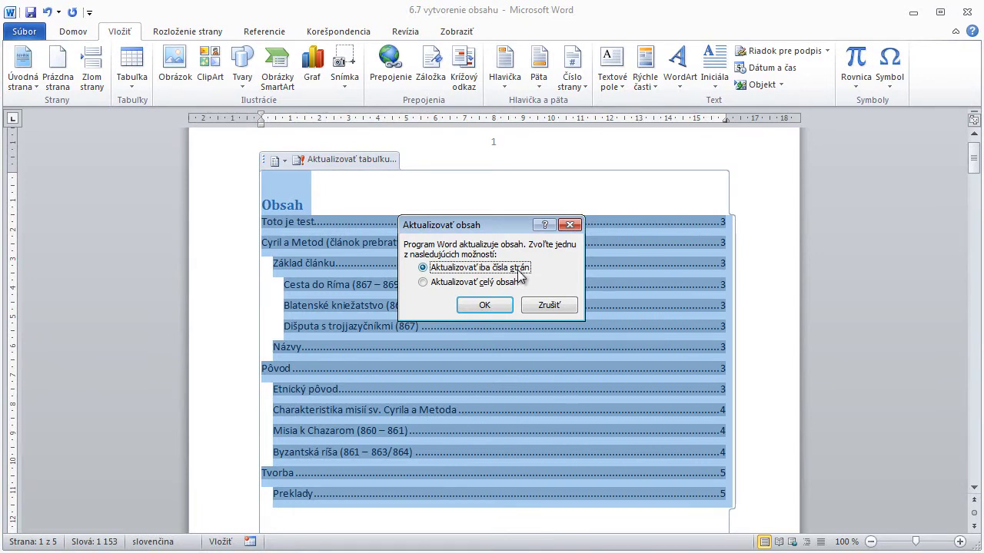
left_click(424, 283)
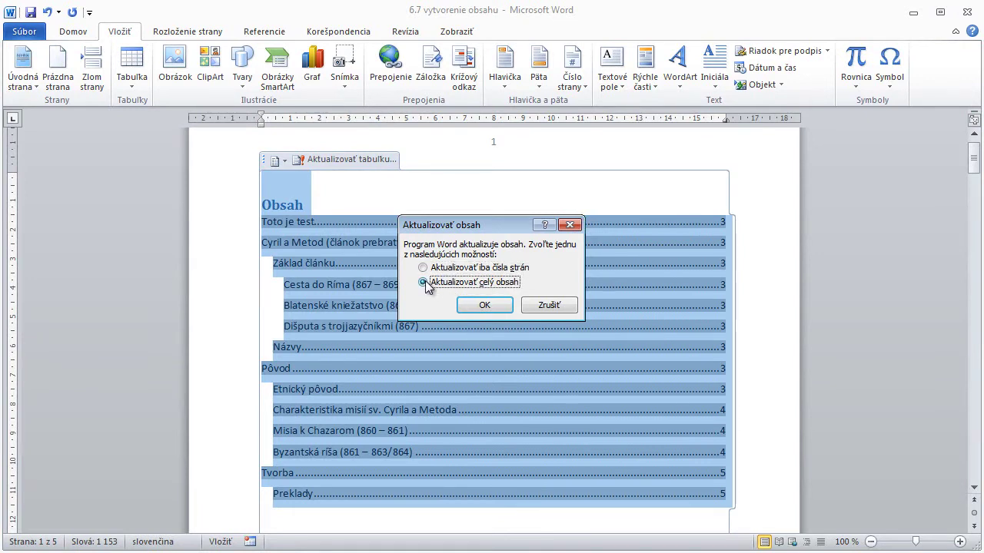
left_click(484, 304)
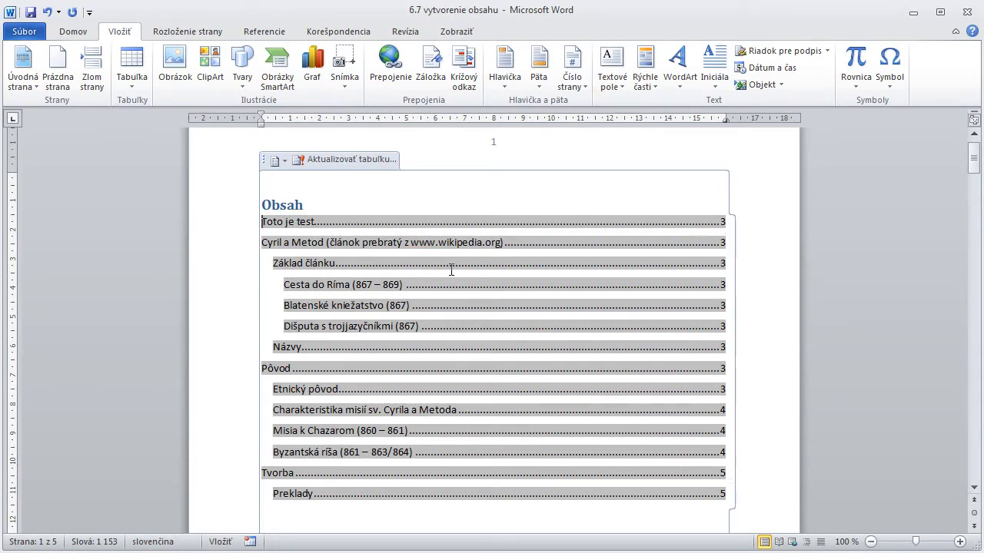
left_click(315, 212)
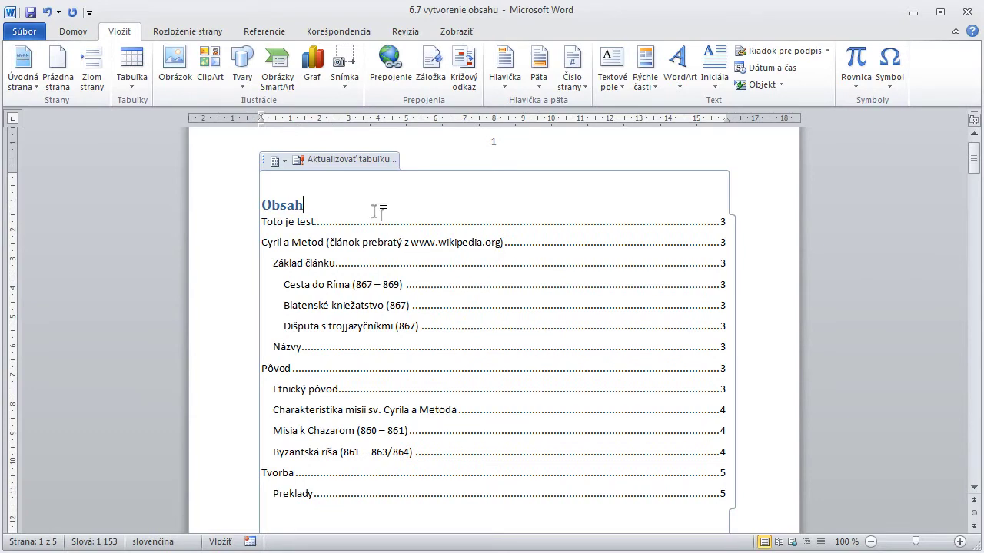
left_click(329, 159)
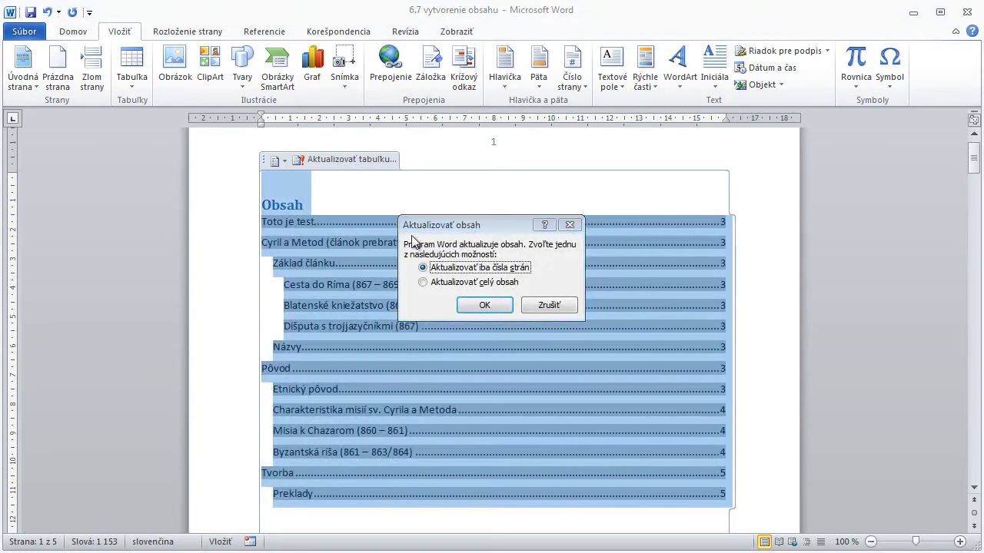
left_click(542, 308)
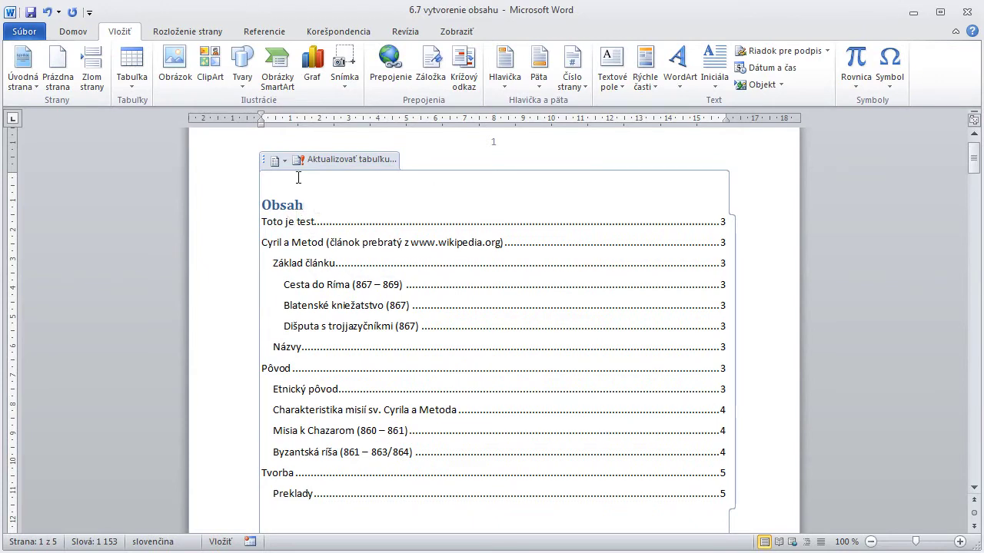
Remove the existing contents with Odstrániť obsah and open the Vložiť obsah custom dialog
left_click(264, 31)
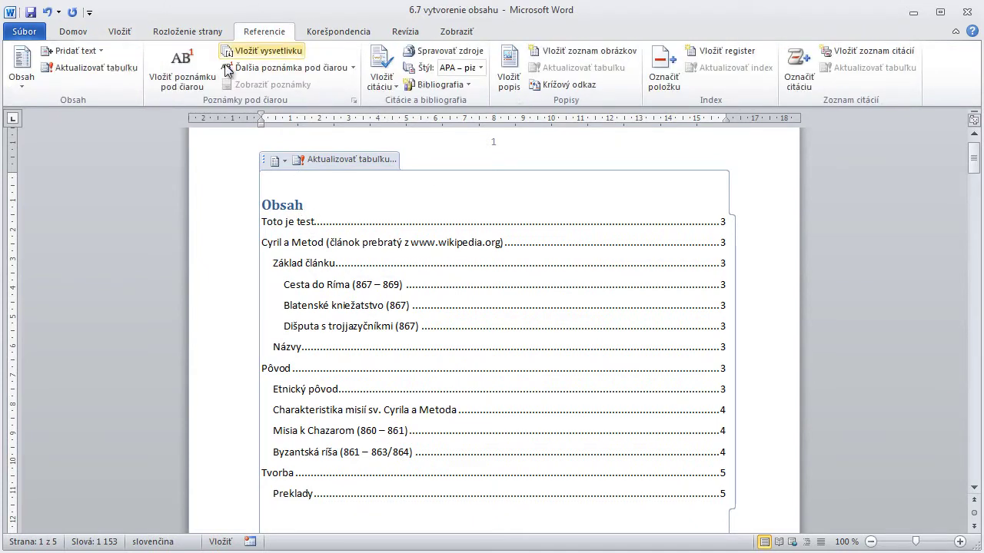
left_click(21, 77)
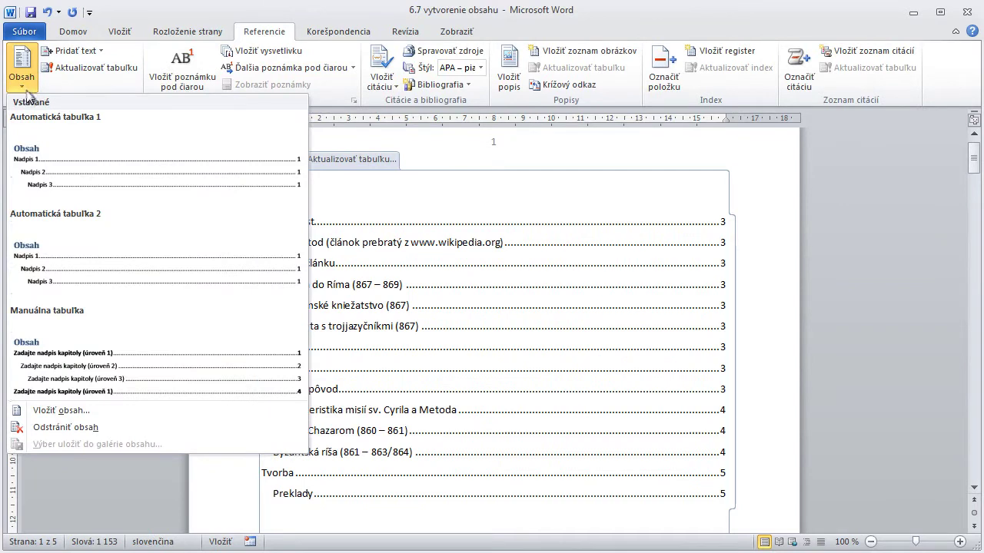
left_click(53, 428)
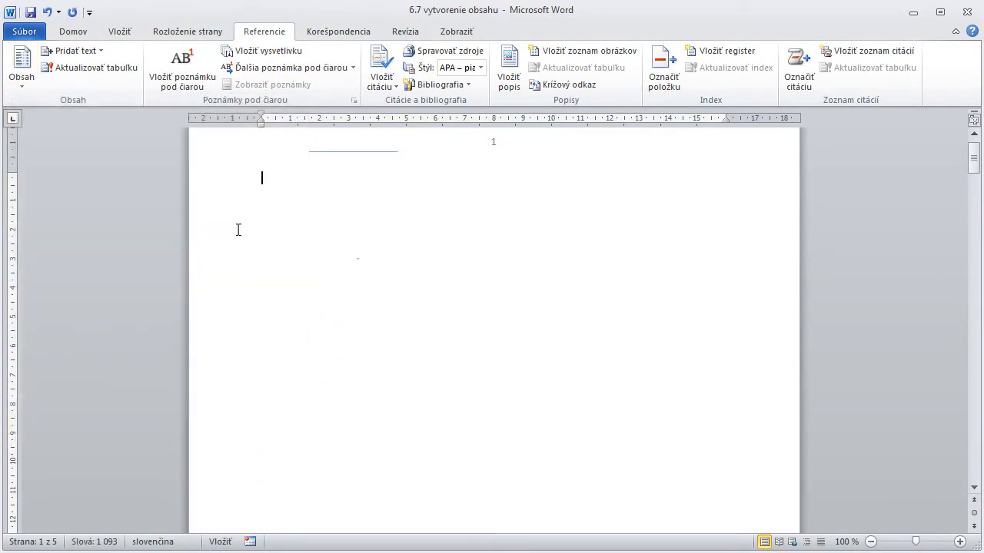
left_click(23, 88)
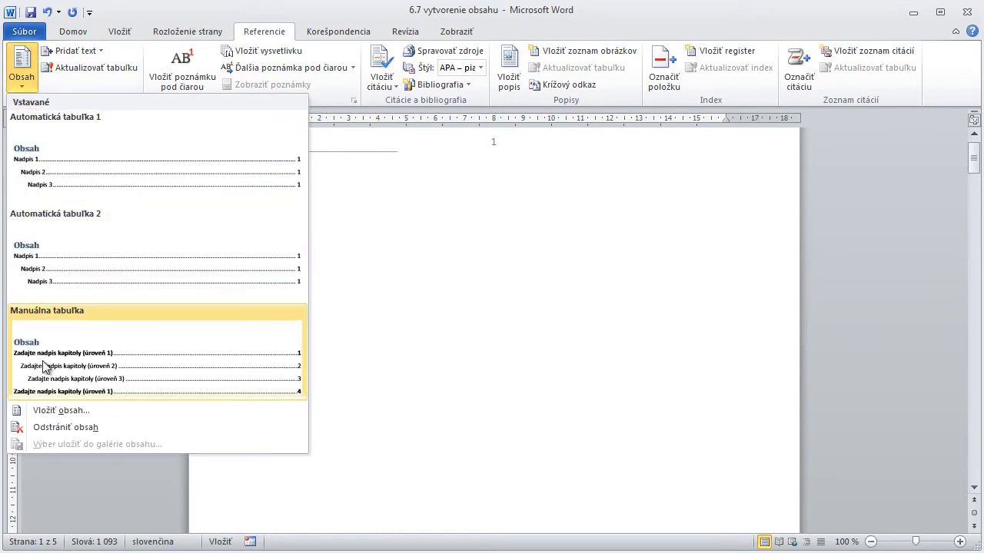
left_click(59, 414)
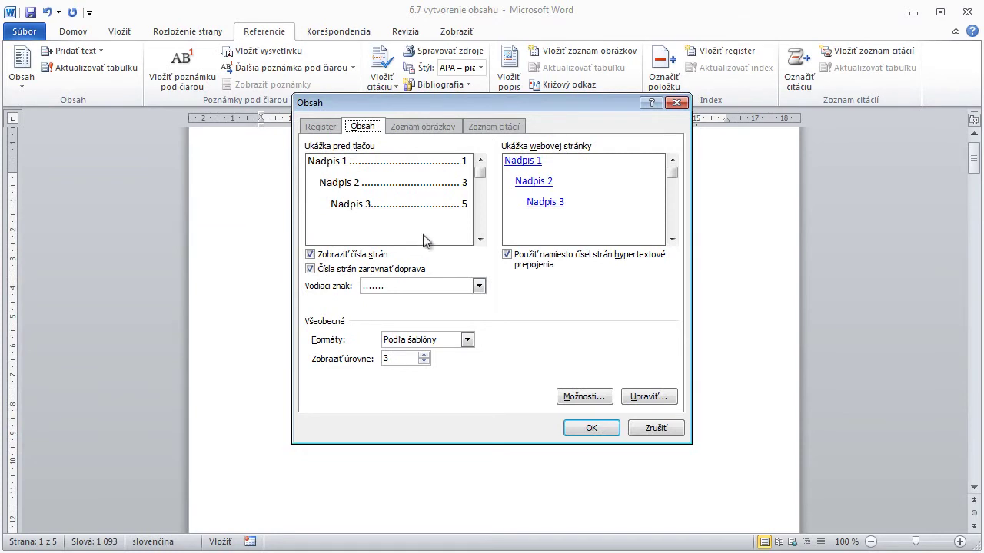
left_click(468, 342)
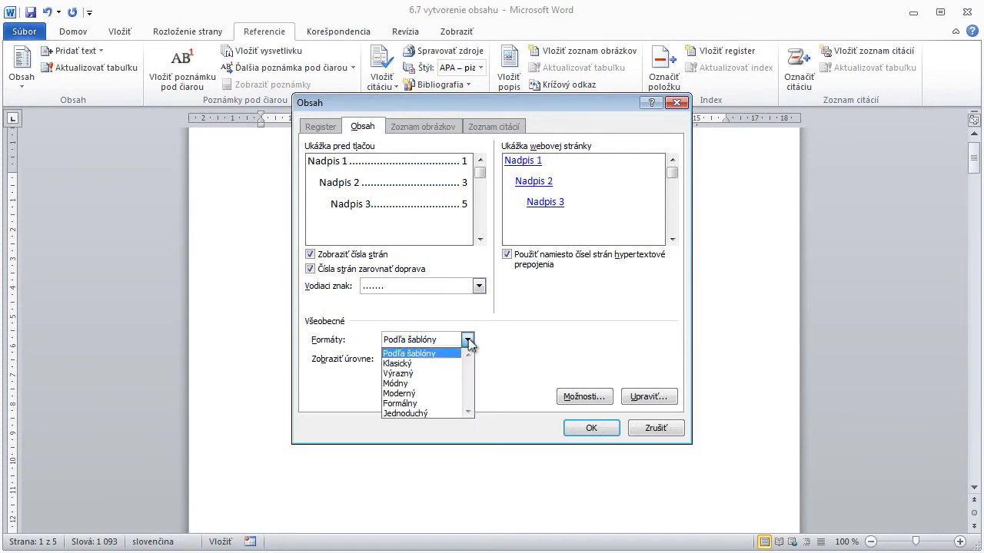
left_click(451, 364)
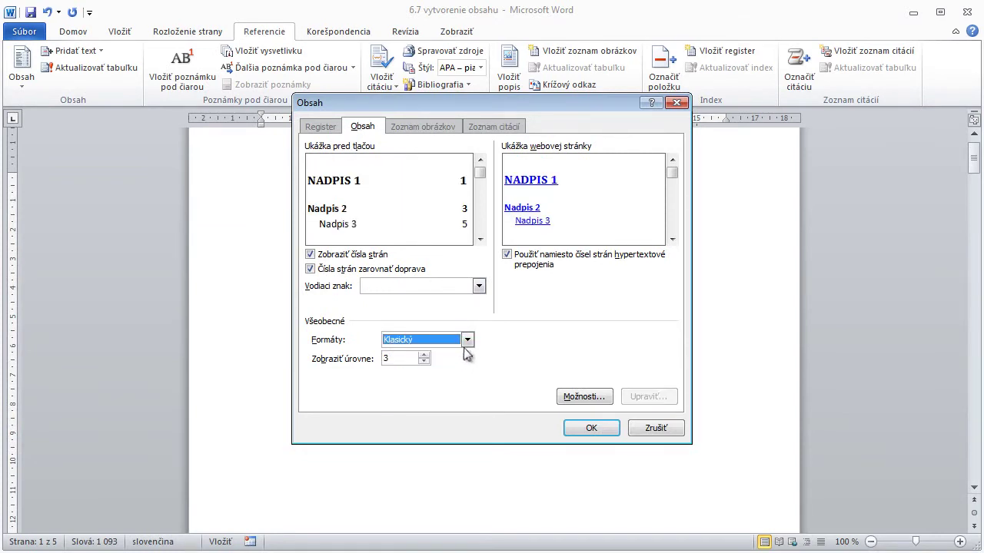
left_click(466, 341)
left_click(454, 378)
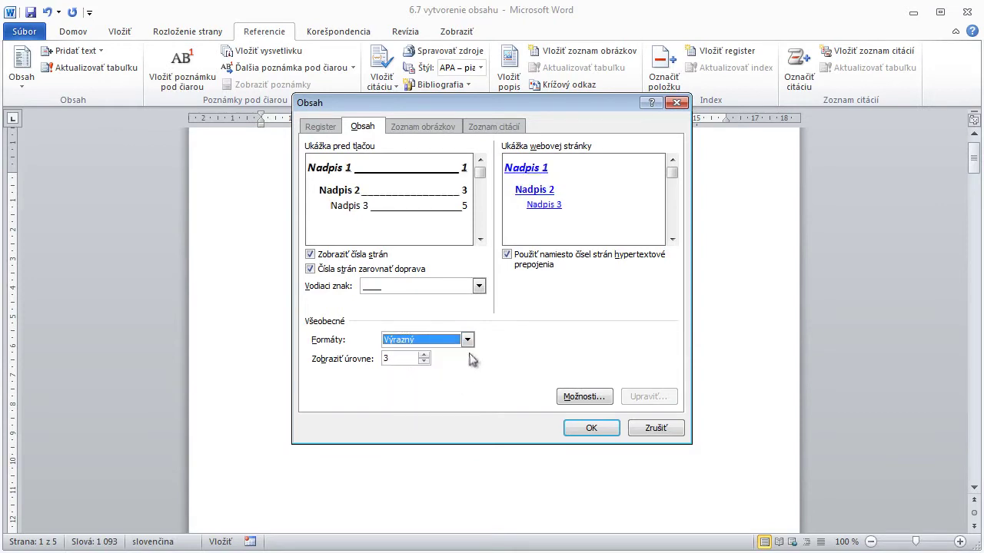
left_click(467, 343)
left_click(454, 384)
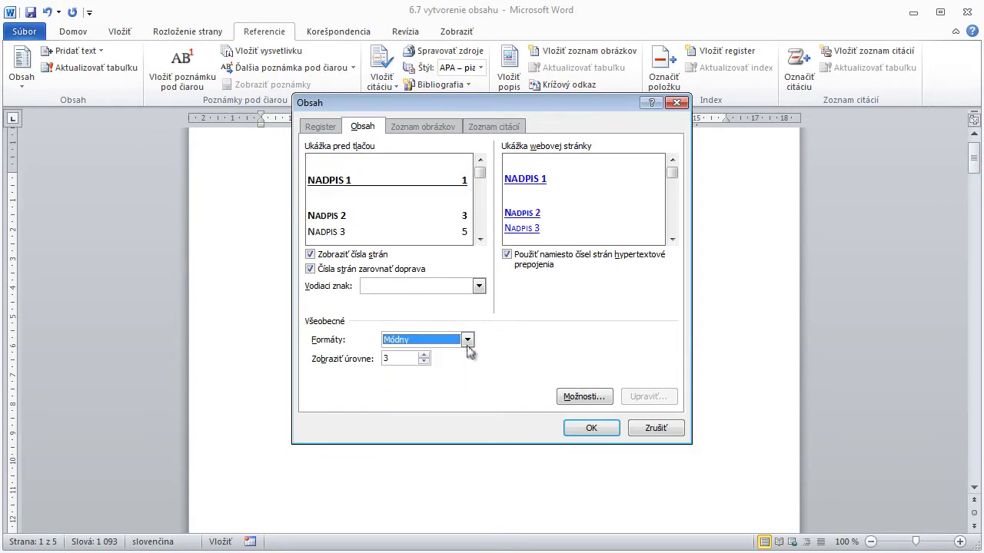
left_click(466, 342)
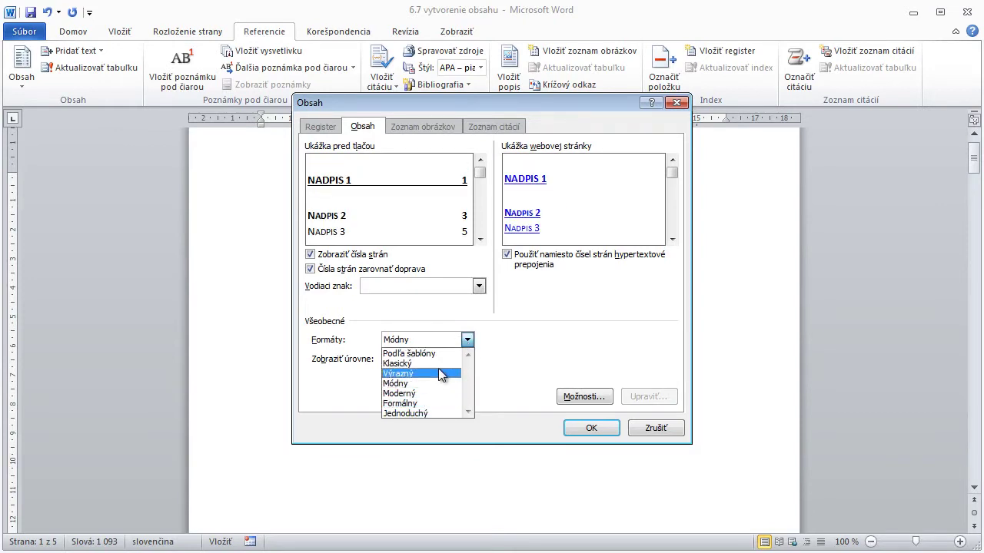
left_click(435, 355)
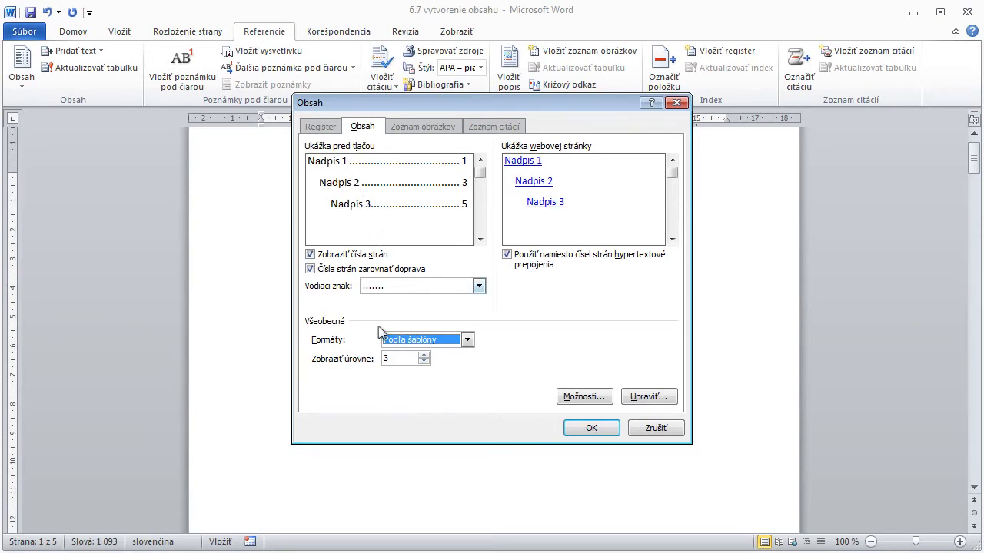
Insert a custom table of contents showing 1 level, right-aligned page numbers and leader (nie je)
left_click(424, 355)
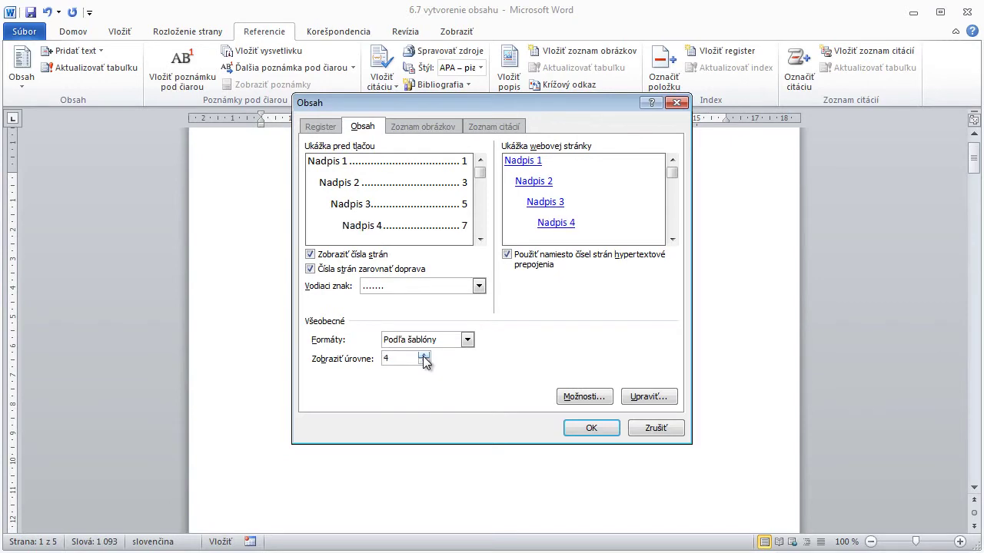
left_click(424, 361)
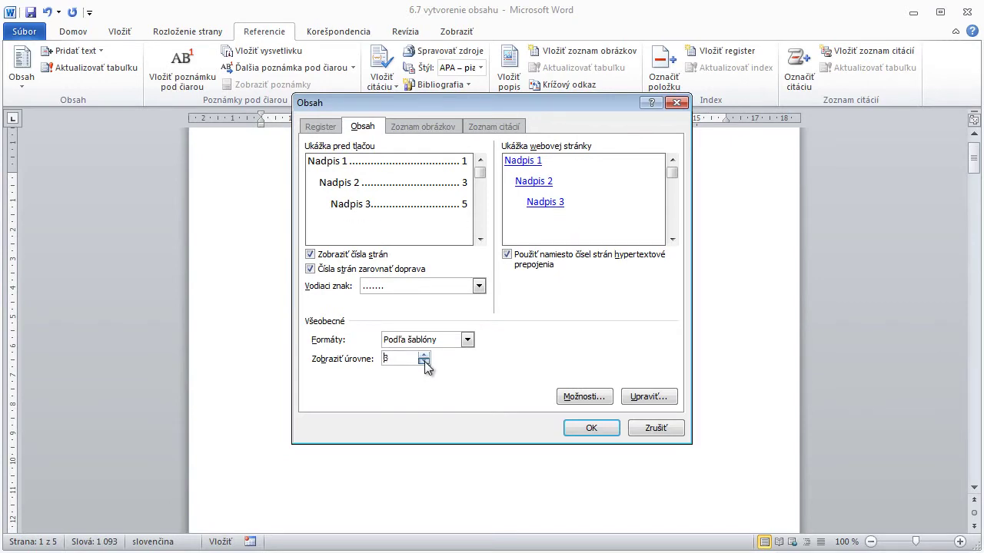
left_click(424, 361)
left_click(424, 361)
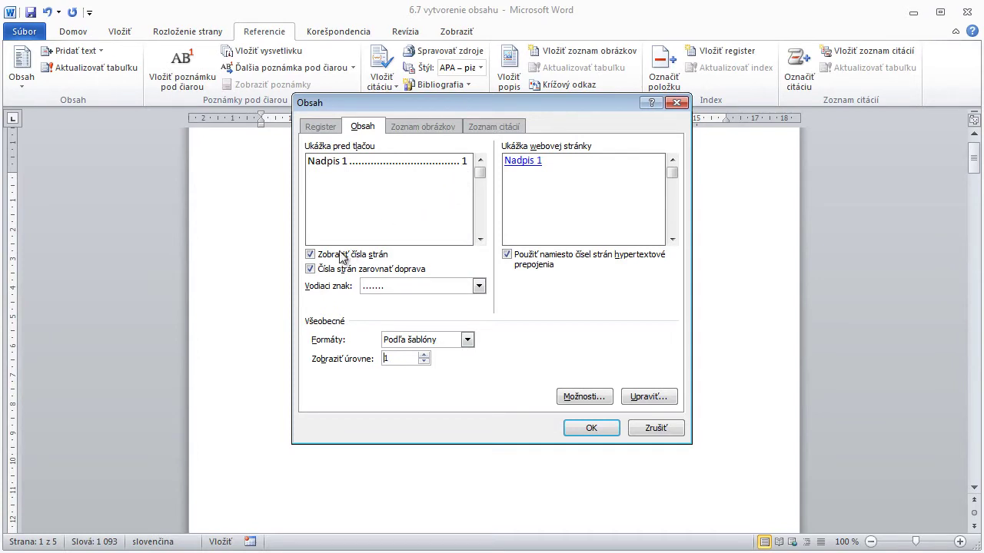
left_click(310, 255)
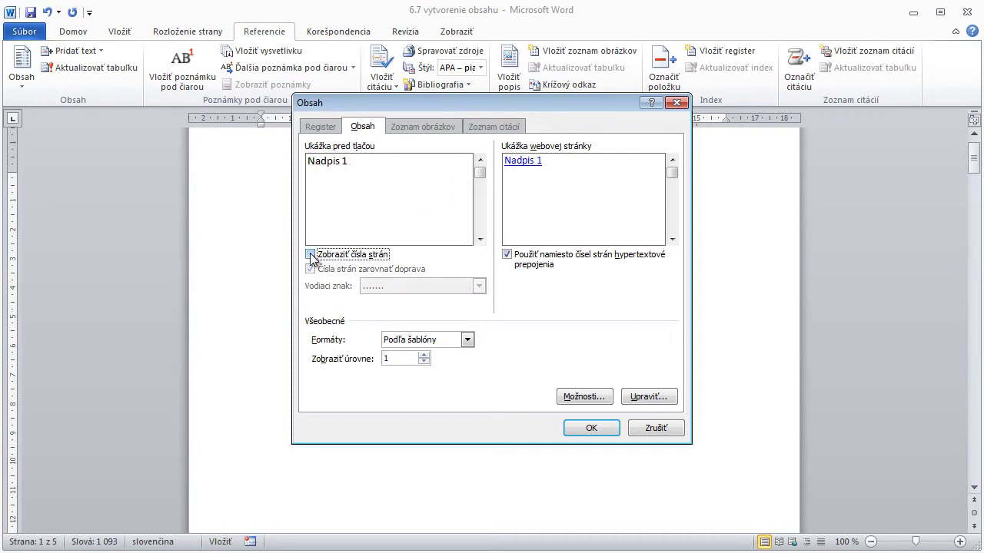
left_click(311, 255)
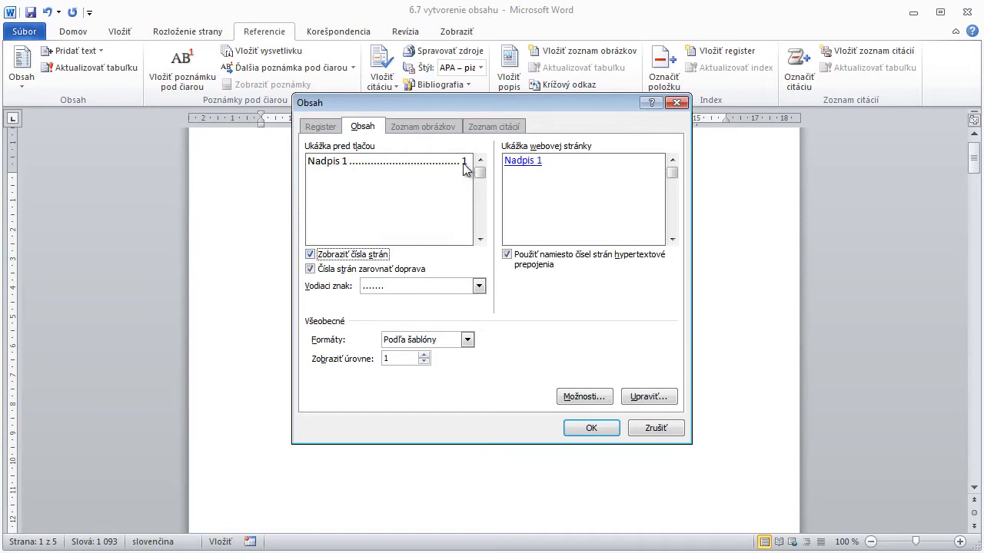
left_click(310, 269)
left_click(310, 269)
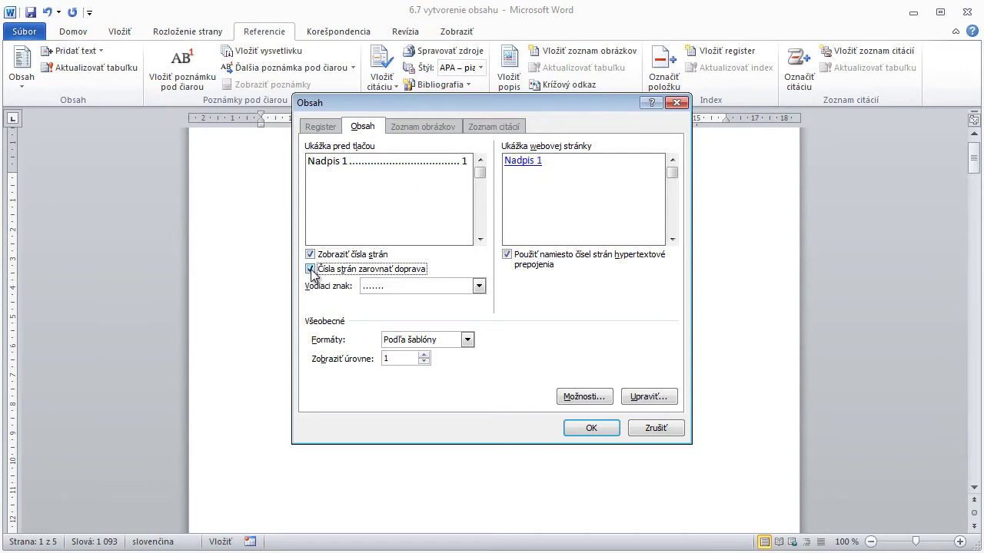
left_click(479, 286)
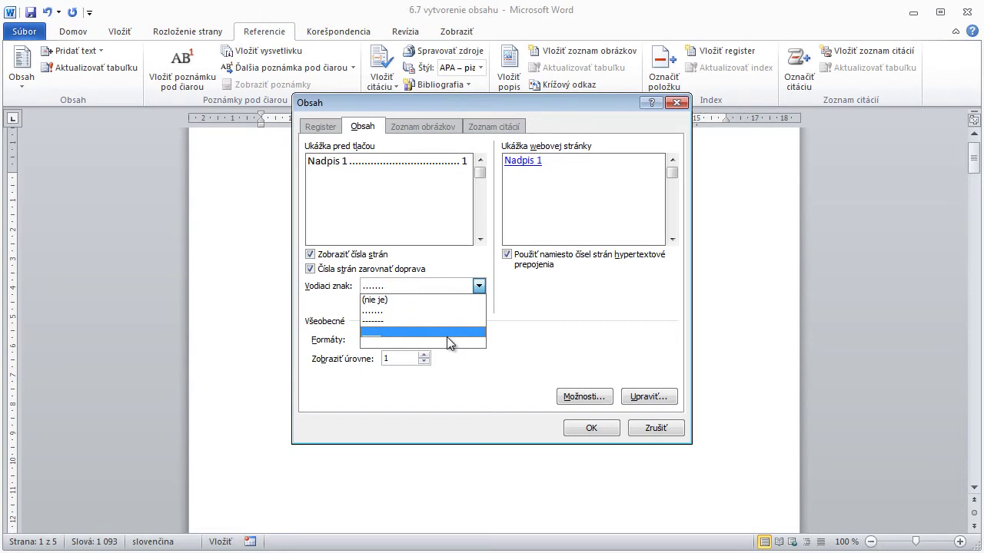
left_click(405, 301)
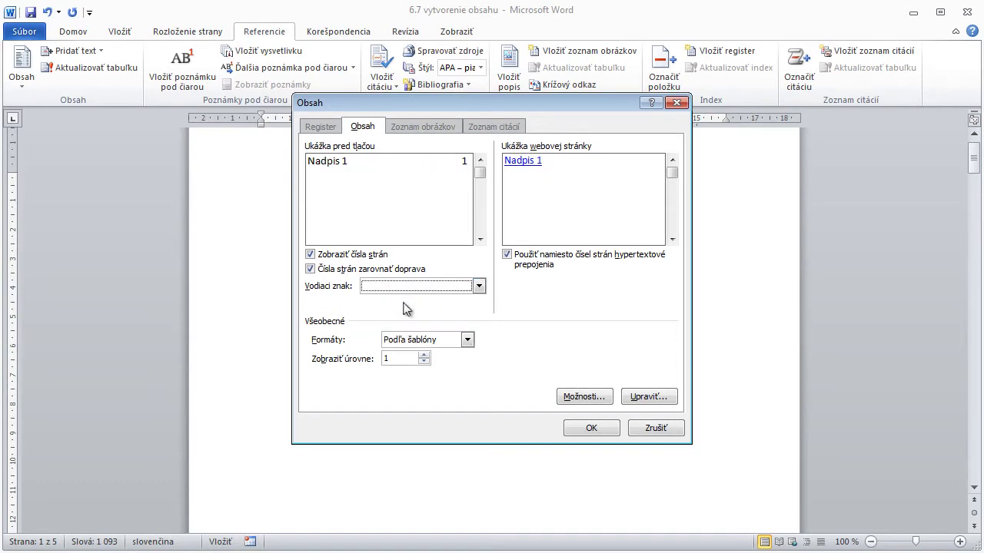
left_click(591, 430)
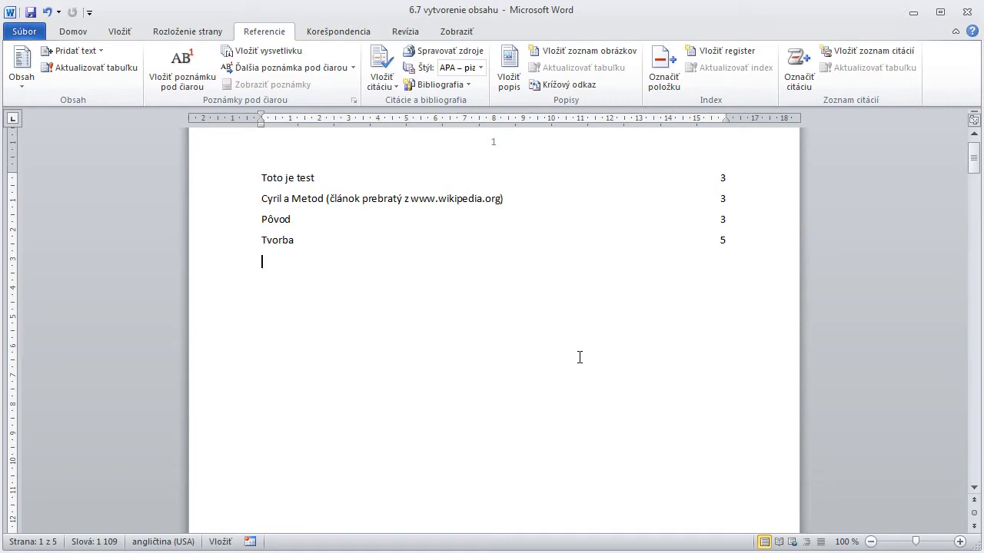
Return to the Domov tab to work on the inserted table of contents
left_click(63, 32)
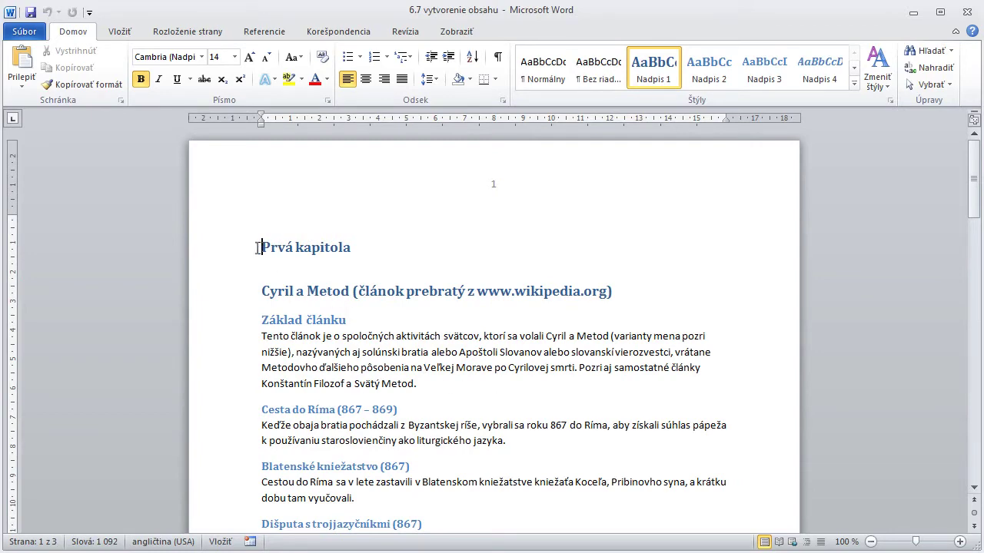
key("Return")
key("Return")
key("Return")
key("Return")
key("Return")
key("Return")
key("Return")
key("Return")
key("Return")
key("Return")
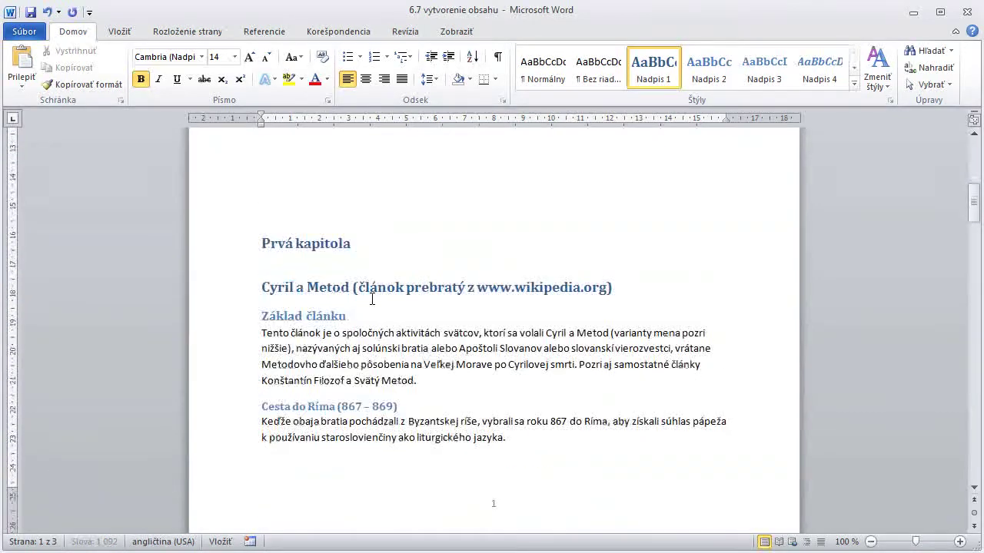
key("Return")
key("Return")
key("Return")
key("Return")
key("Return")
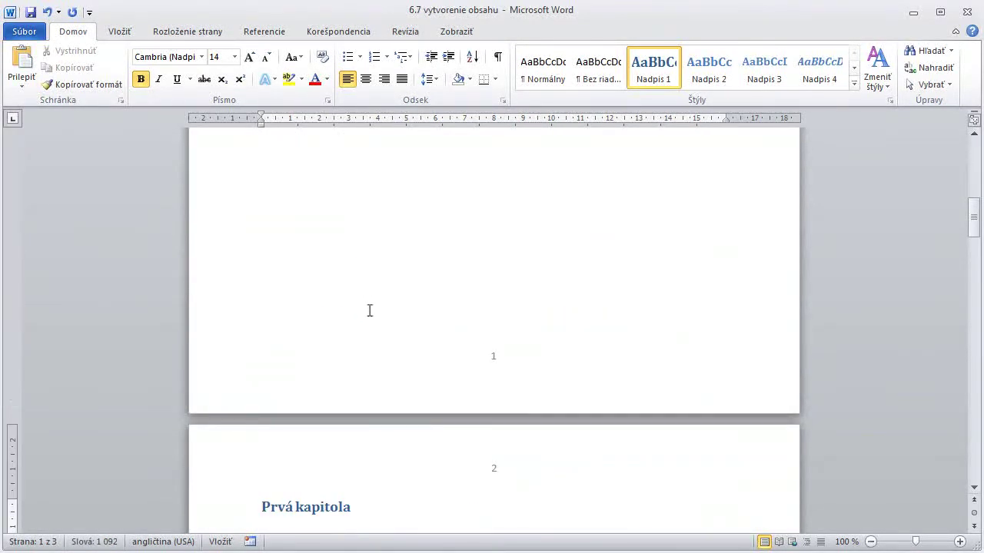
key("Return")
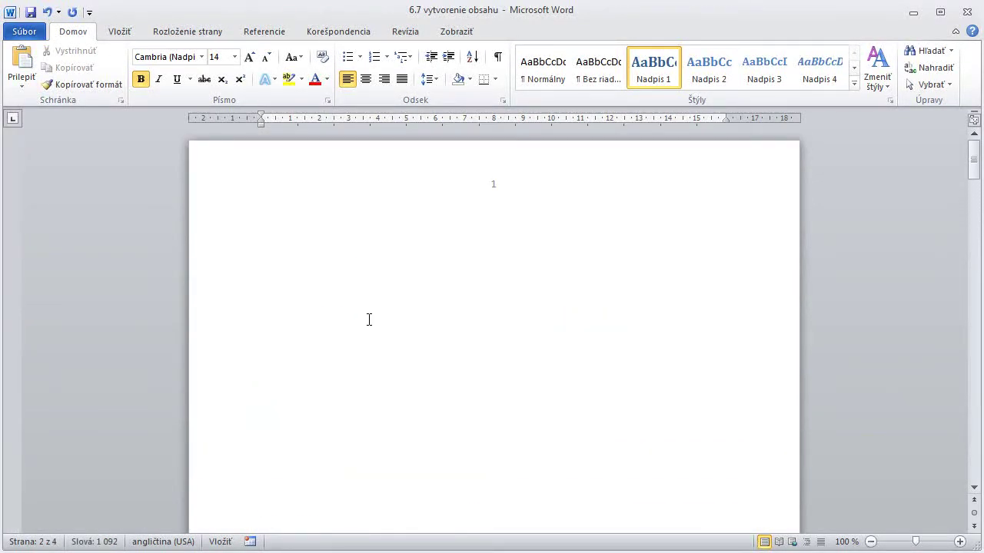
left_click(309, 229)
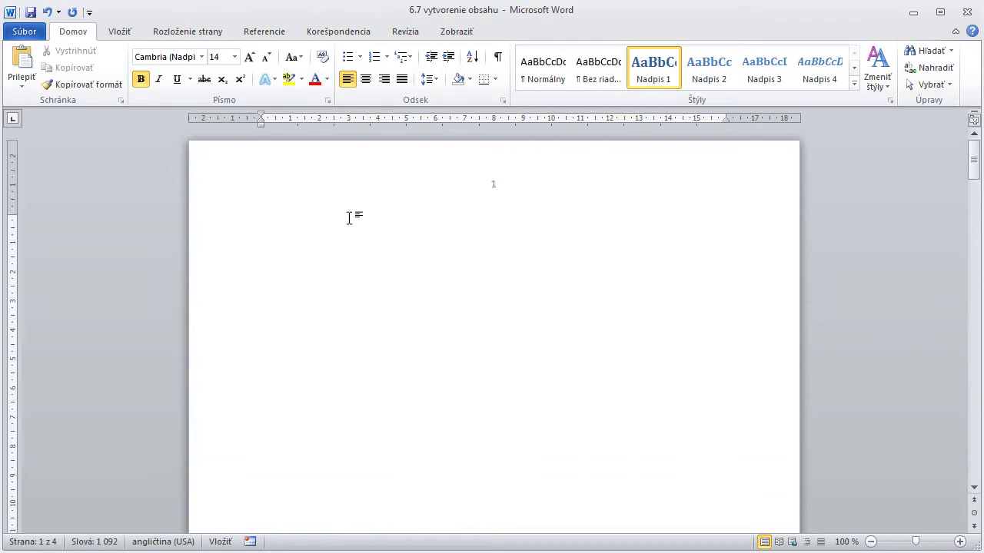
left_click(497, 58)
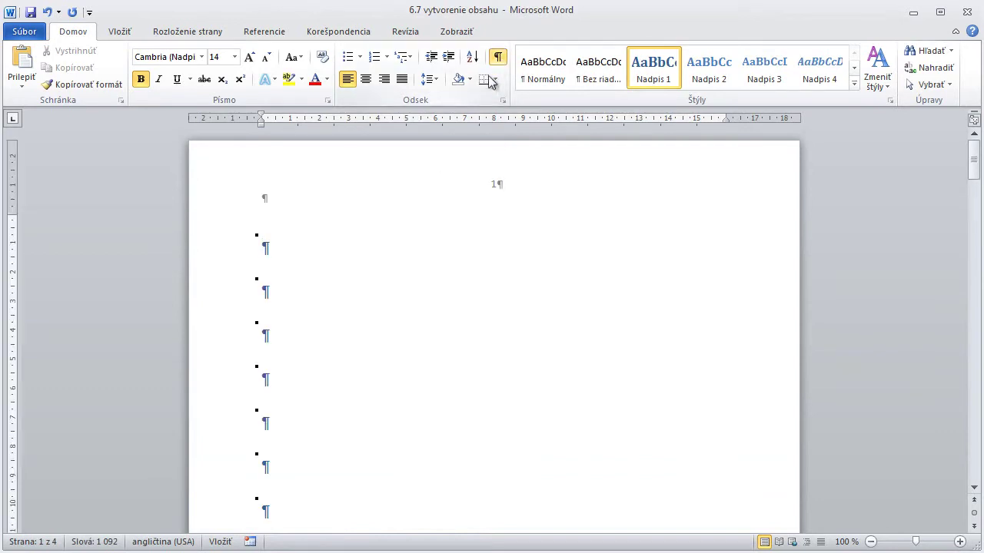
scroll(406, 299, "down", 1)
scroll(406, 300, "down", 3)
scroll(406, 300, "down", 4)
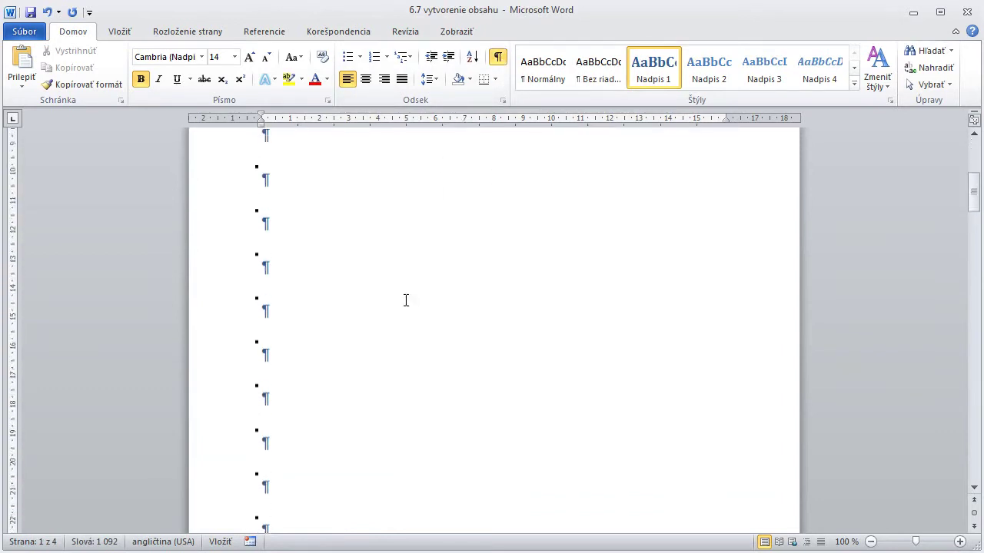
scroll(406, 300, "down", 2)
scroll(406, 300, "down", 1)
scroll(406, 299, "up", 3)
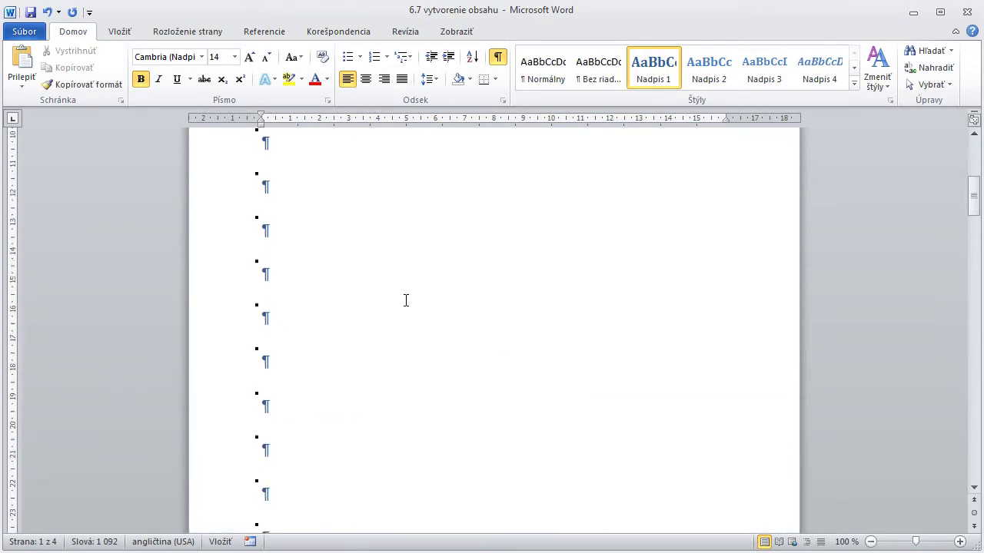
scroll(406, 300, "up", 8)
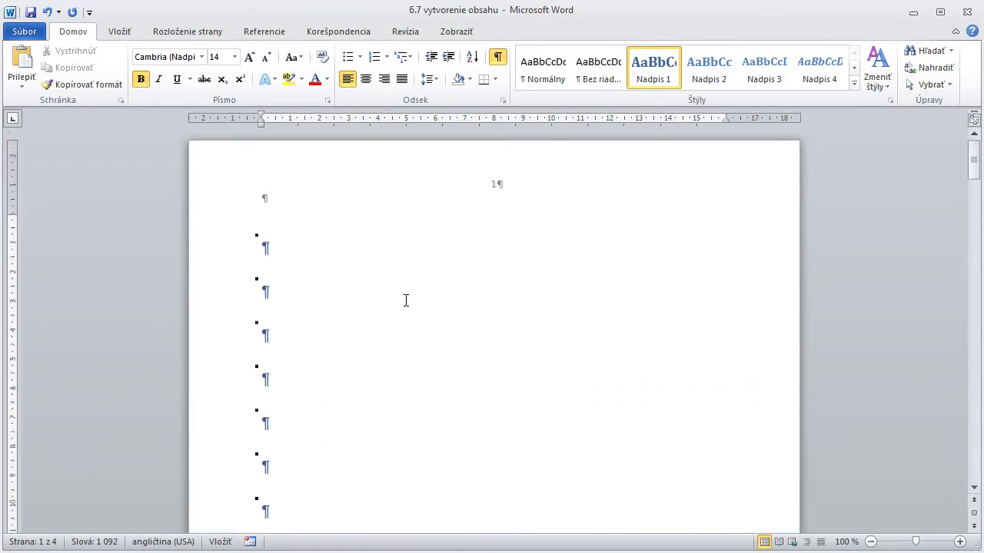
left_click(494, 59)
Type the Obsah heading, then 'Prvá kapitola' dotted to page 2 and 'Ďalšia kapitola' with dots
type("Obsah")
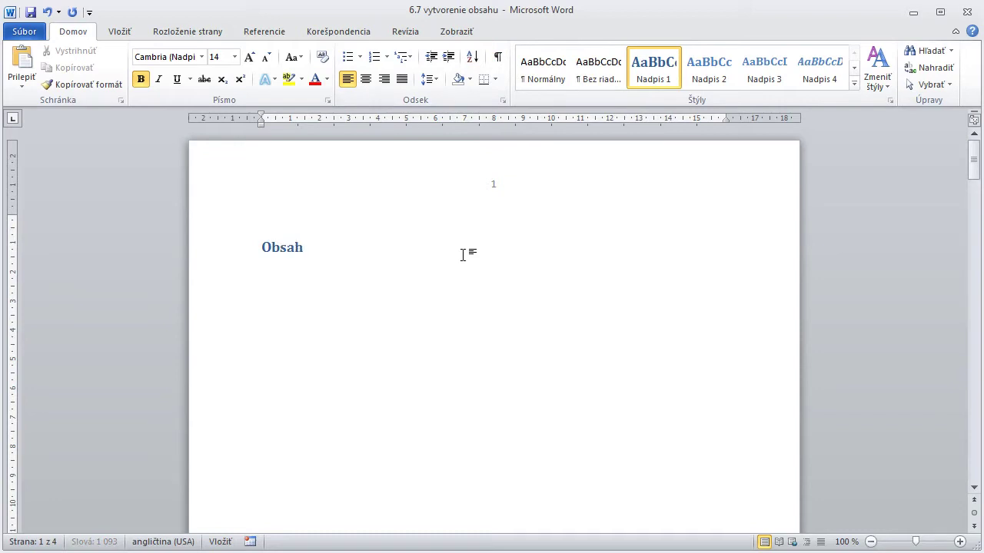
key("Return")
type("P")
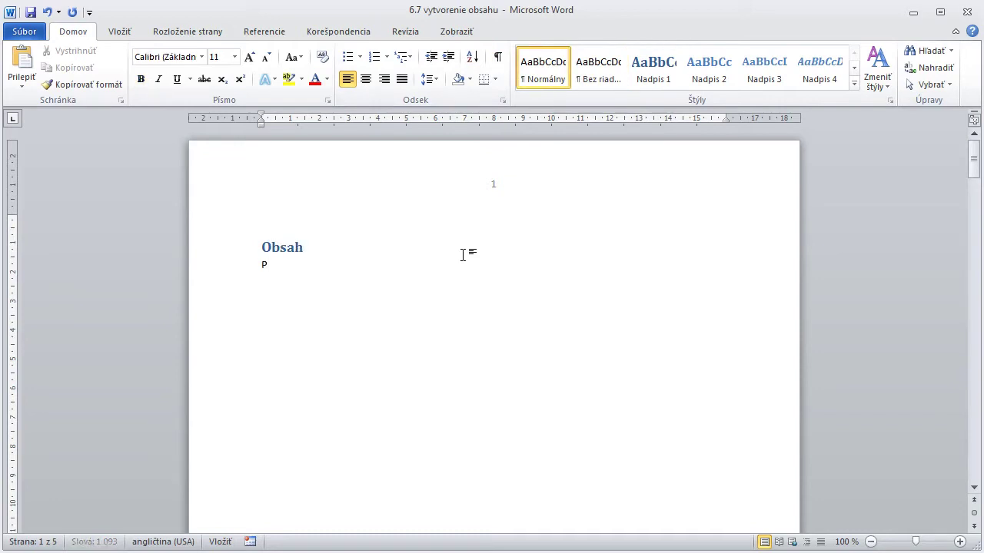
type("rvá kap")
type("itola............")
type(".......................................................")
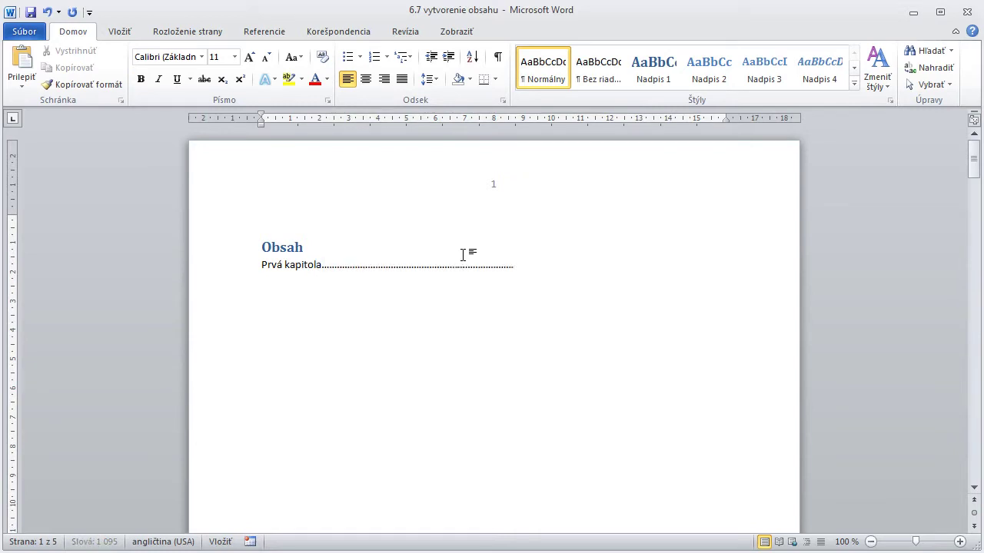
type("......................................................")
type(".............2")
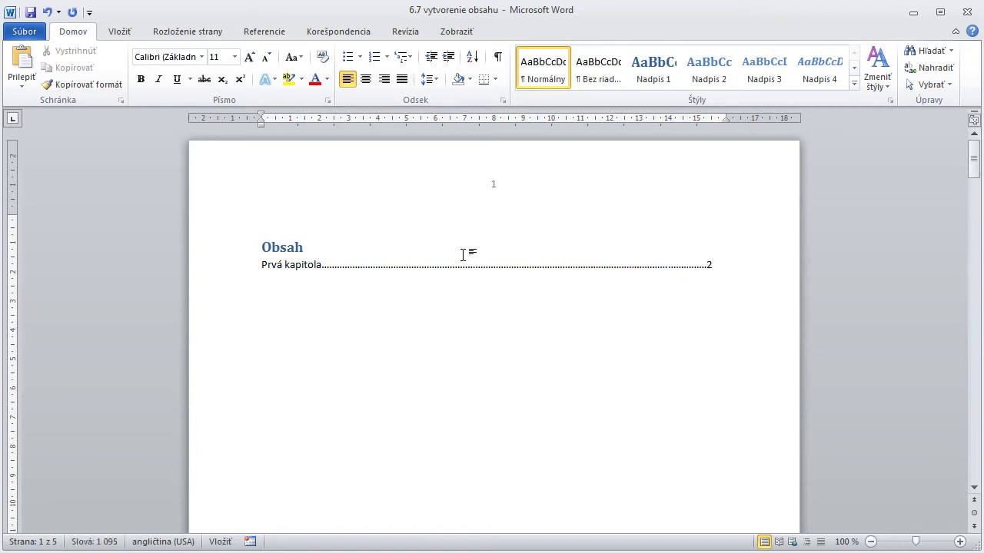
key("Return")
type("Ďalšia ka")
type("pitola.")
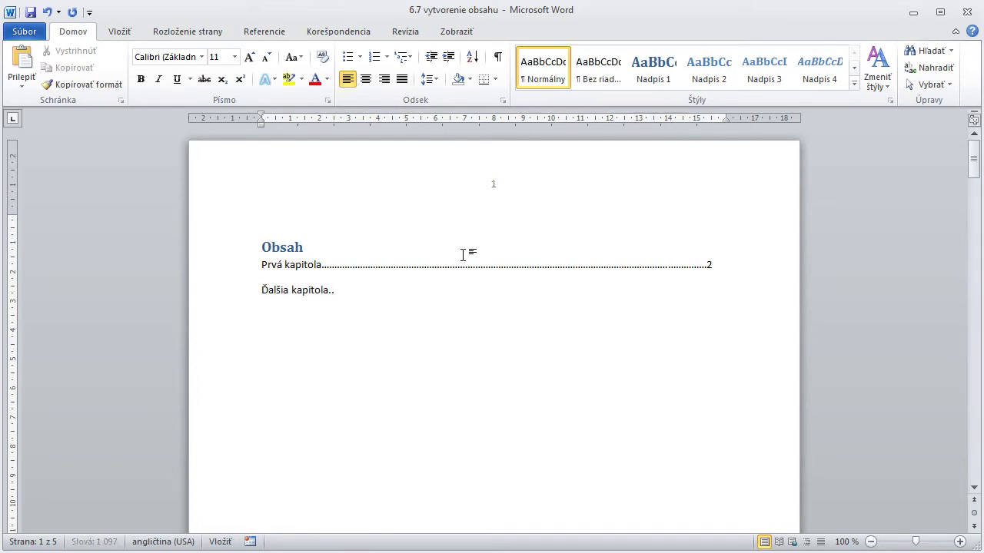
type(".......................")
scroll(341, 302, "down", 6)
scroll(325, 294, "down", 7)
scroll(325, 294, "down", 9)
scroll(327, 332, "down", 9)
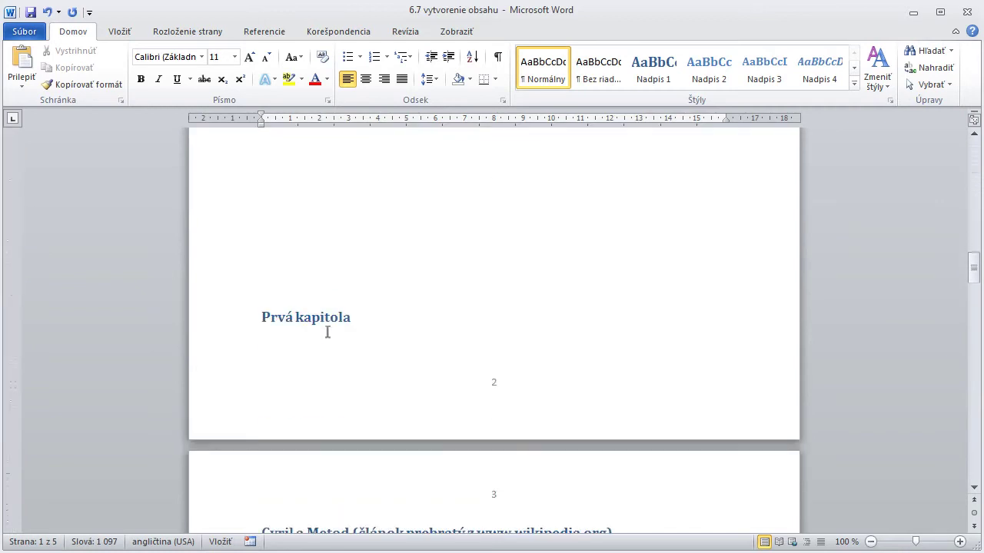
scroll(327, 331, "down", 1)
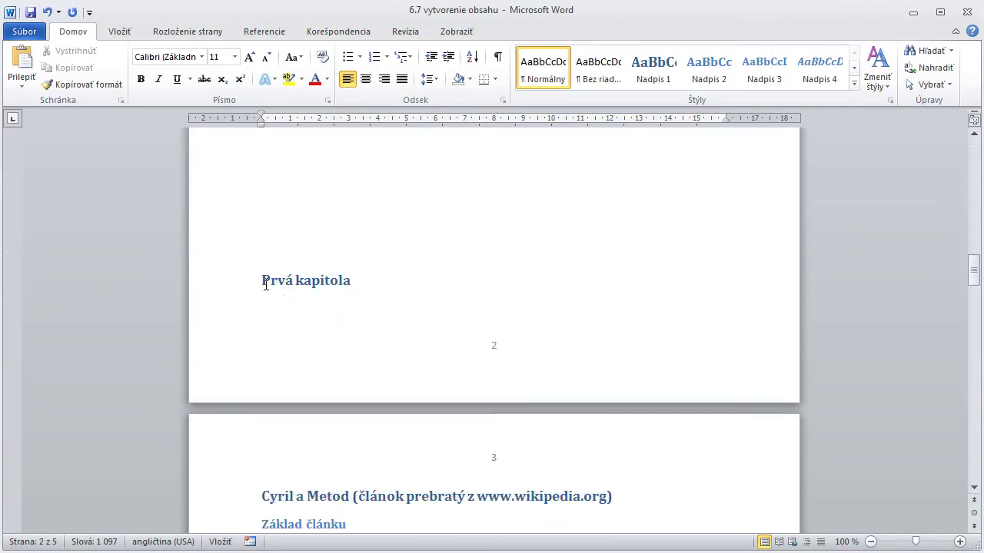
scroll(304, 311, "up", 3)
scroll(303, 312, "up", 3)
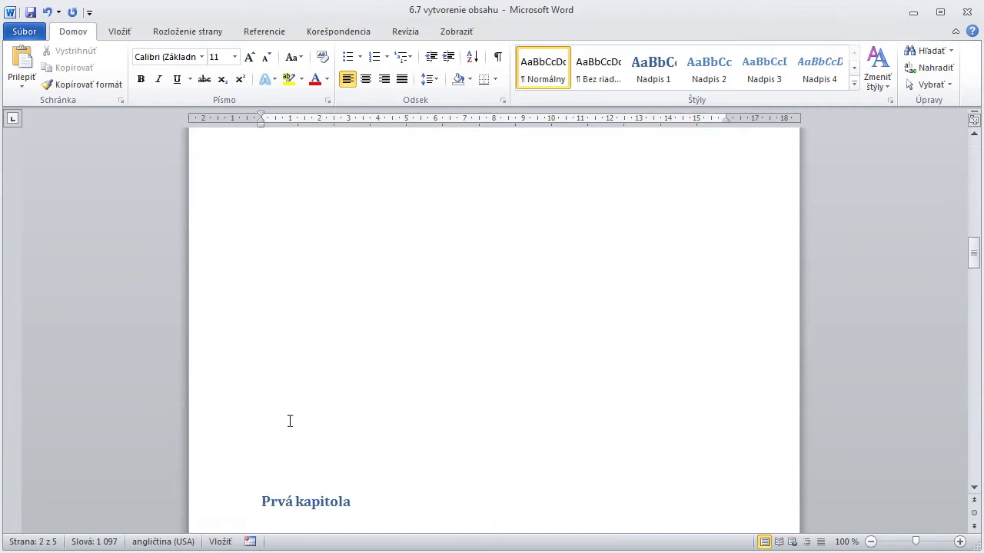
scroll(295, 398, "down", 5)
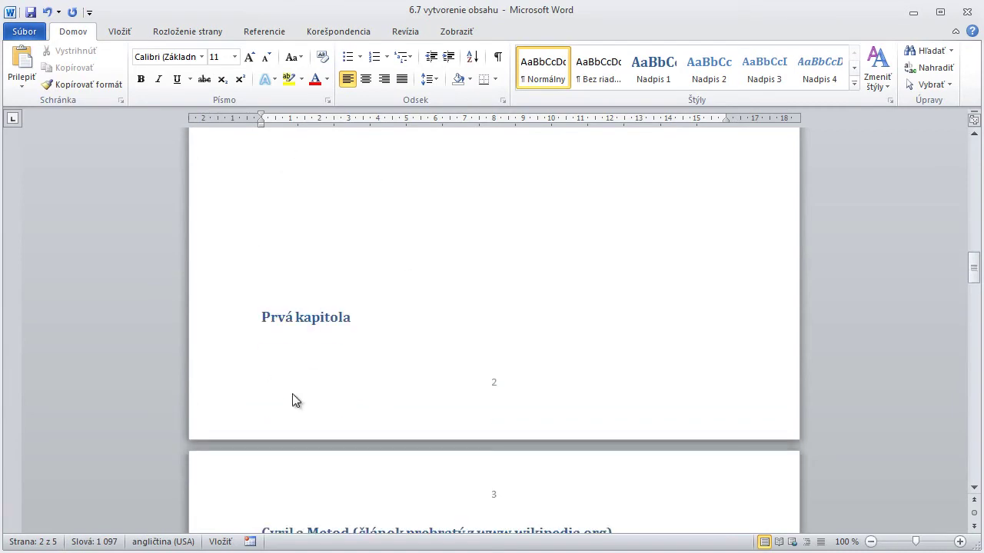
scroll(301, 415, "down", 4)
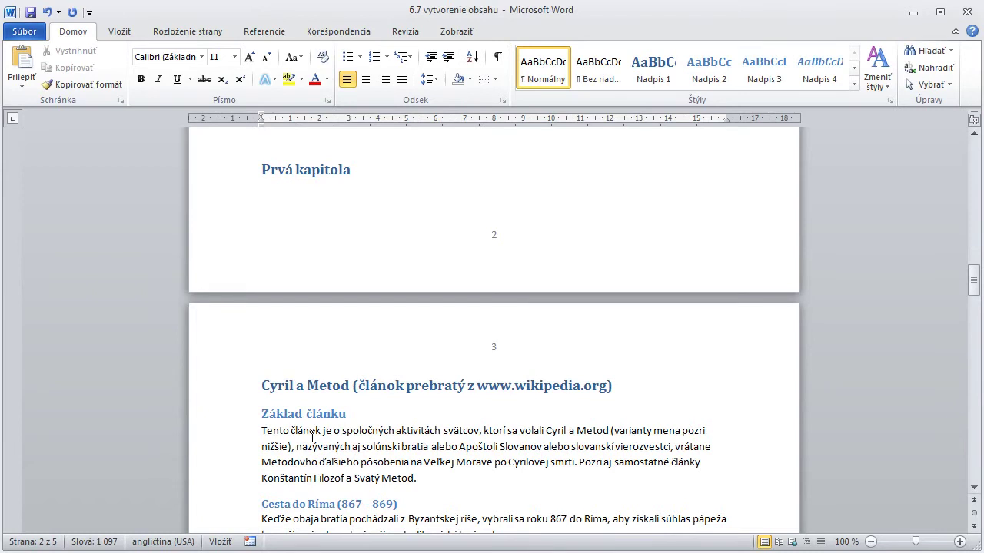
left_click(230, 506)
scroll(243, 469, "down", 2)
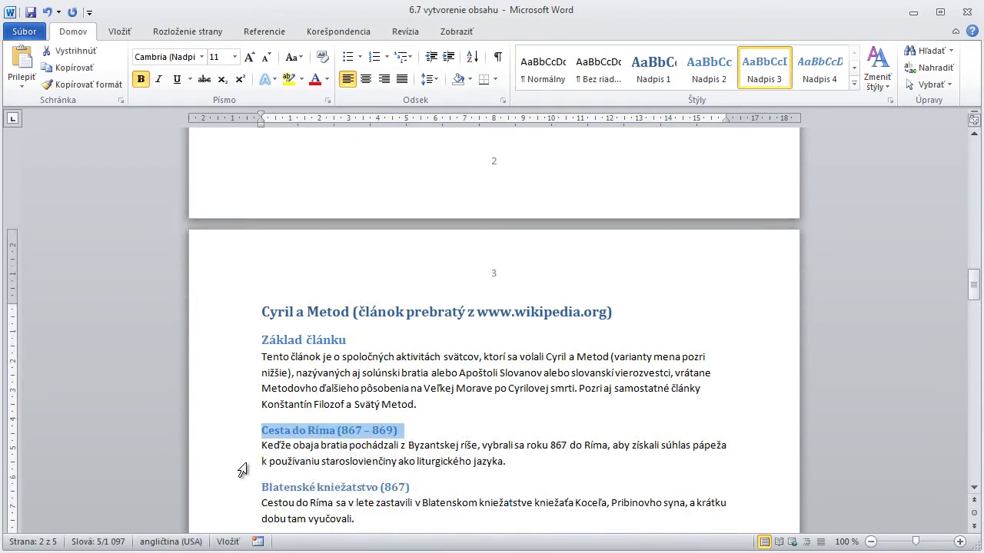
scroll(243, 469, "up", 9)
scroll(245, 466, "up", 4)
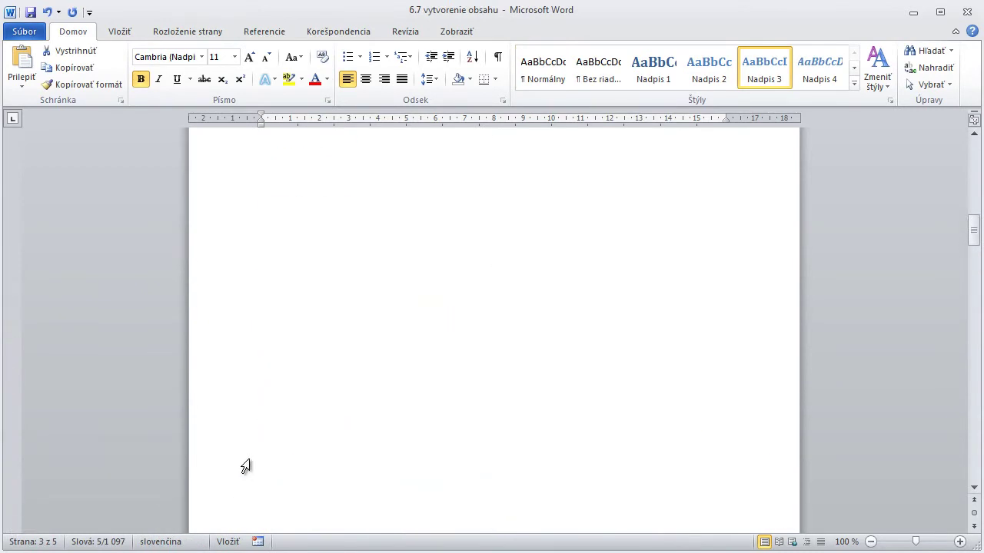
scroll(245, 466, "up", 8)
scroll(248, 465, "up", 6)
scroll(243, 466, "up", 6)
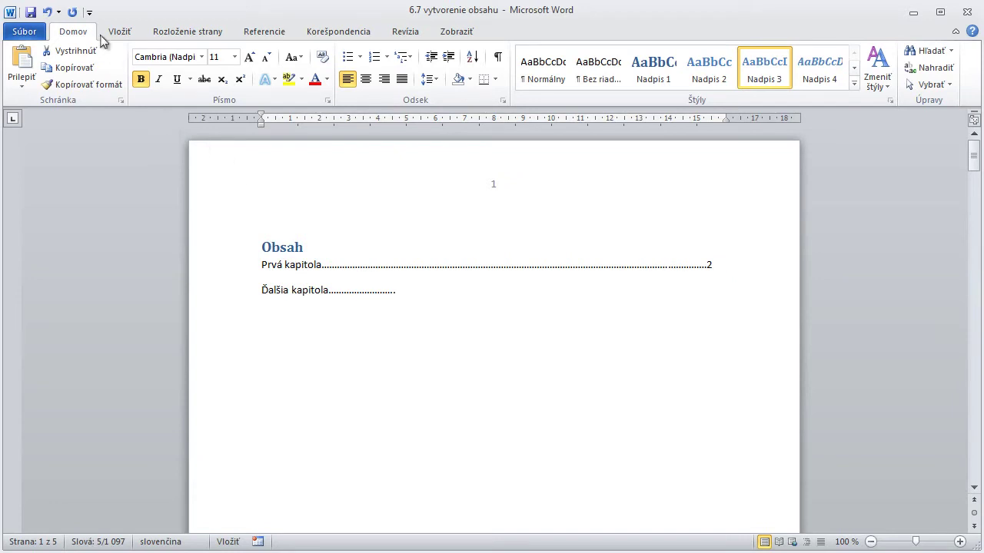
Undo the last 126 actions from the Undo history, removing the hand-typed contents list
left_click(60, 13)
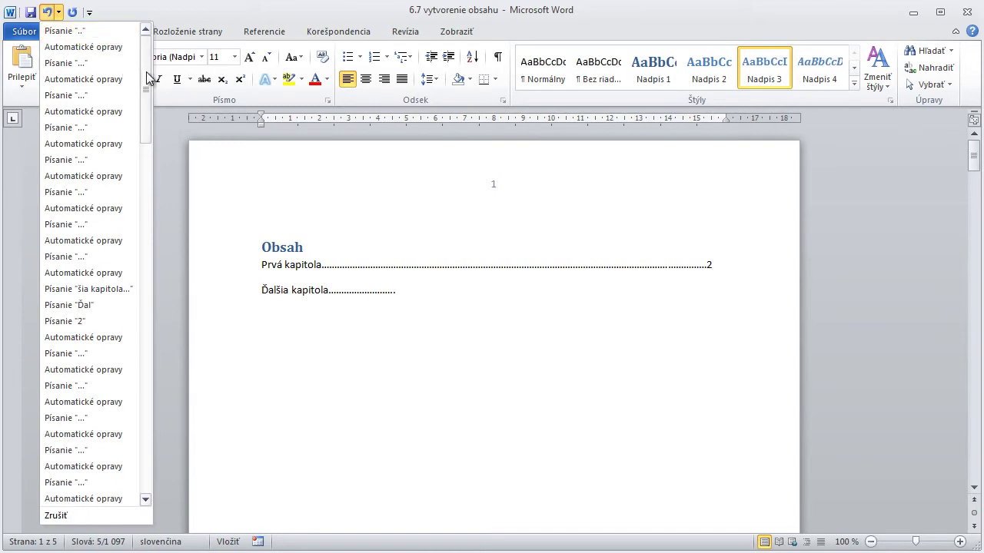
left_click_drag(147, 77, 144, 435)
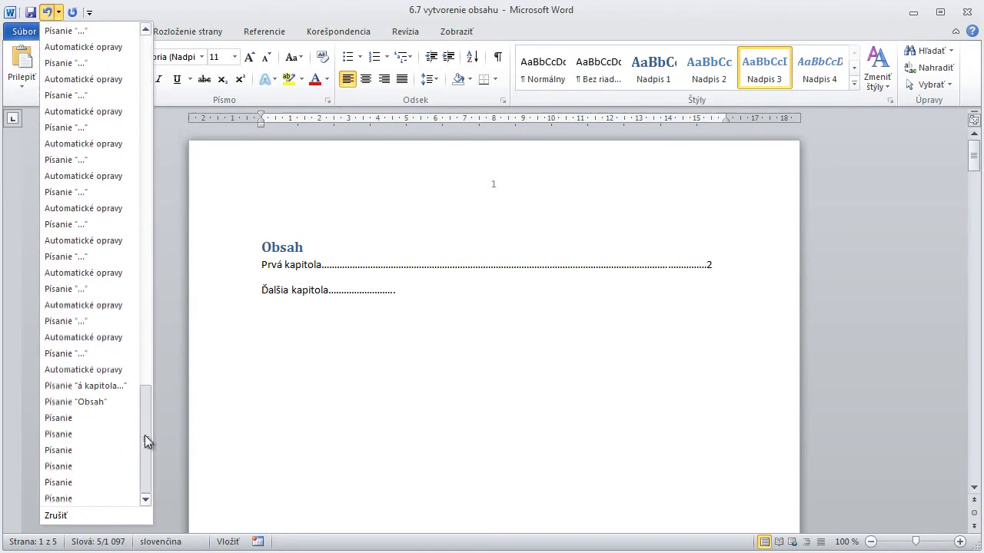
left_click(91, 497)
left_click(91, 497)
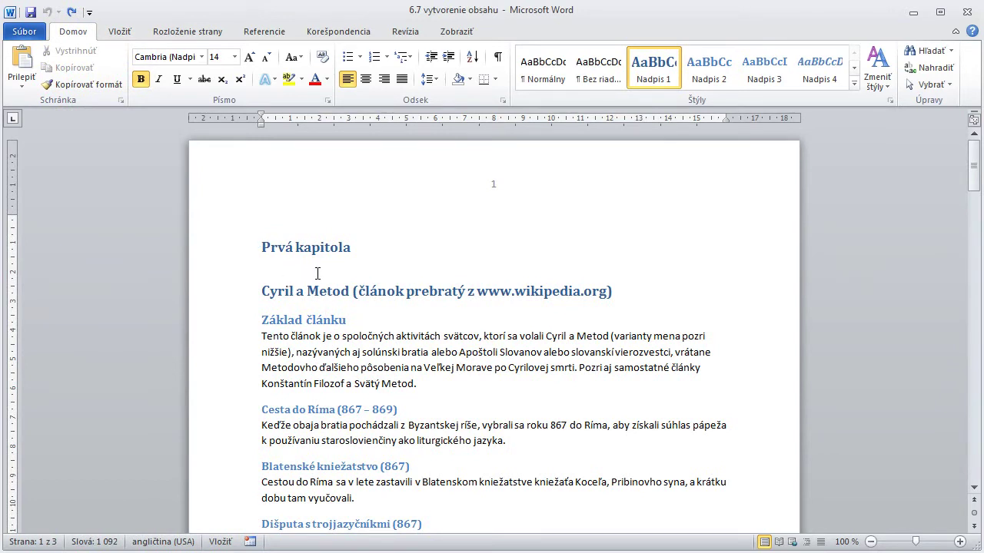
Insert a page break so Prvá kapitola moves onto a new page
left_click(120, 32)
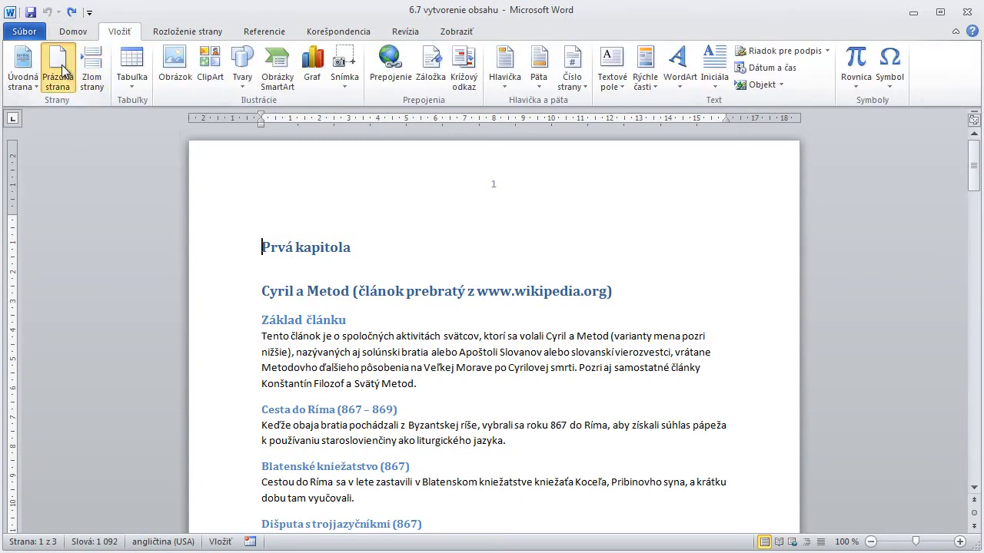
left_click(92, 73)
scroll(325, 366, "up", 3)
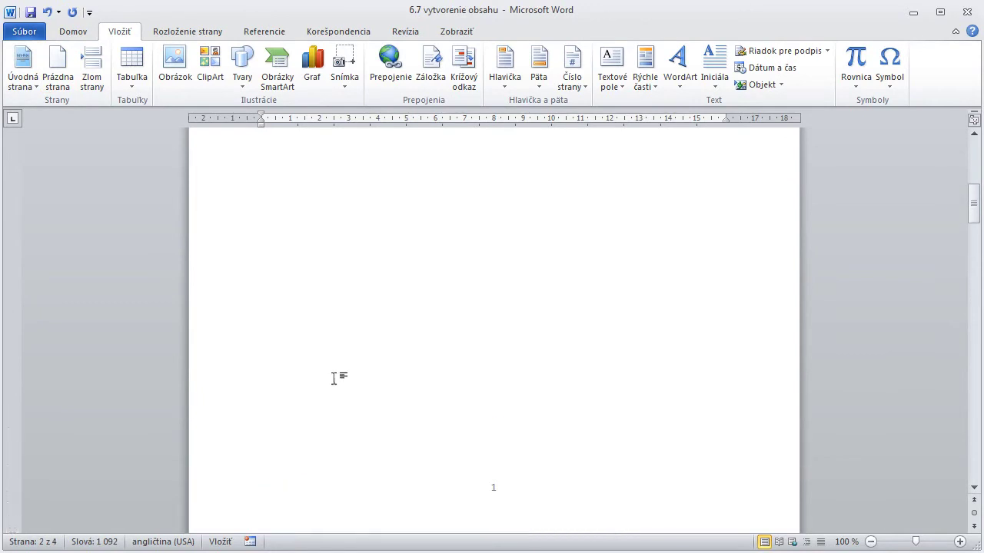
scroll(334, 376, "up", 5)
scroll(336, 375, "down", 5)
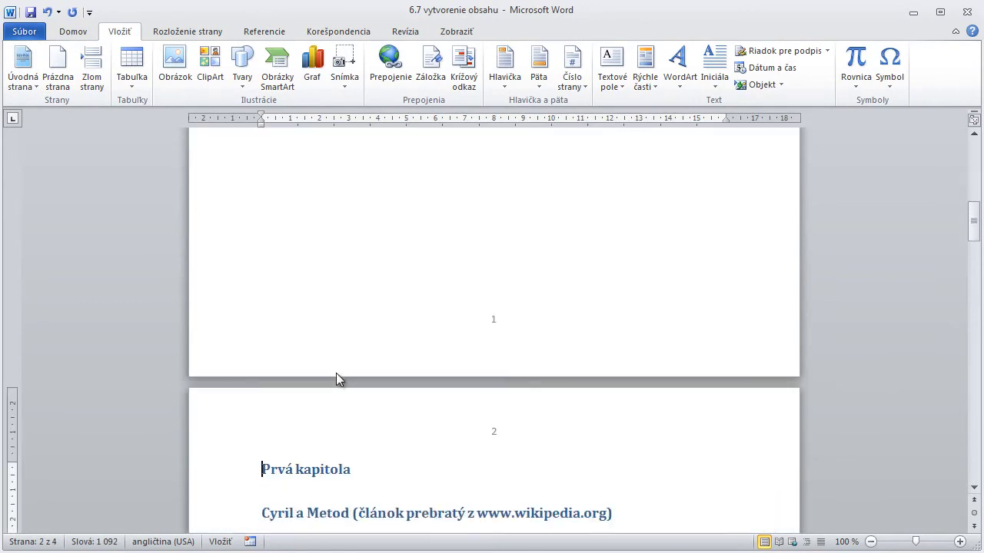
scroll(336, 375, "down", 3)
scroll(287, 390, "up", 8)
scroll(287, 390, "up", 2)
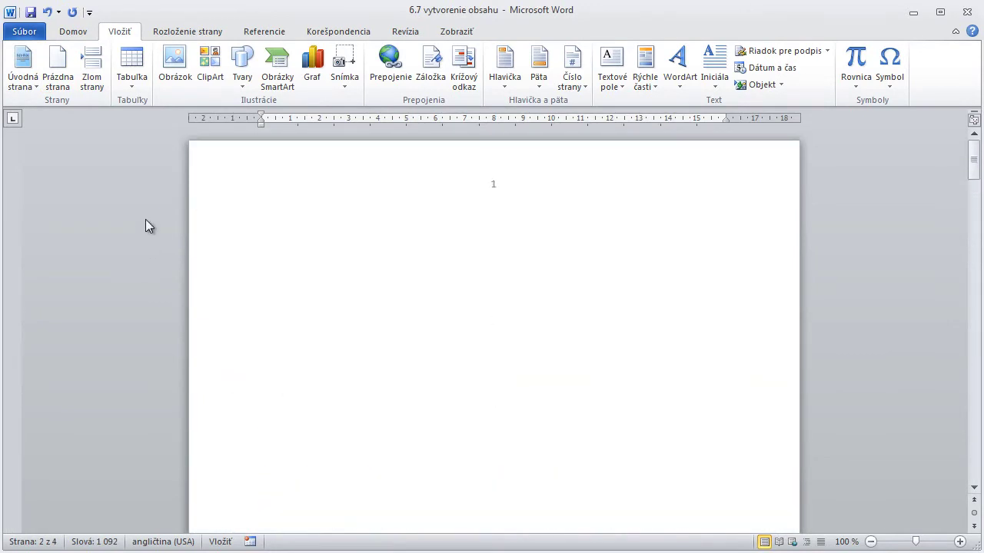
Turn on Show/Hide ¶ marks and place the cursor on the empty first page
left_click(77, 32)
left_click(497, 57)
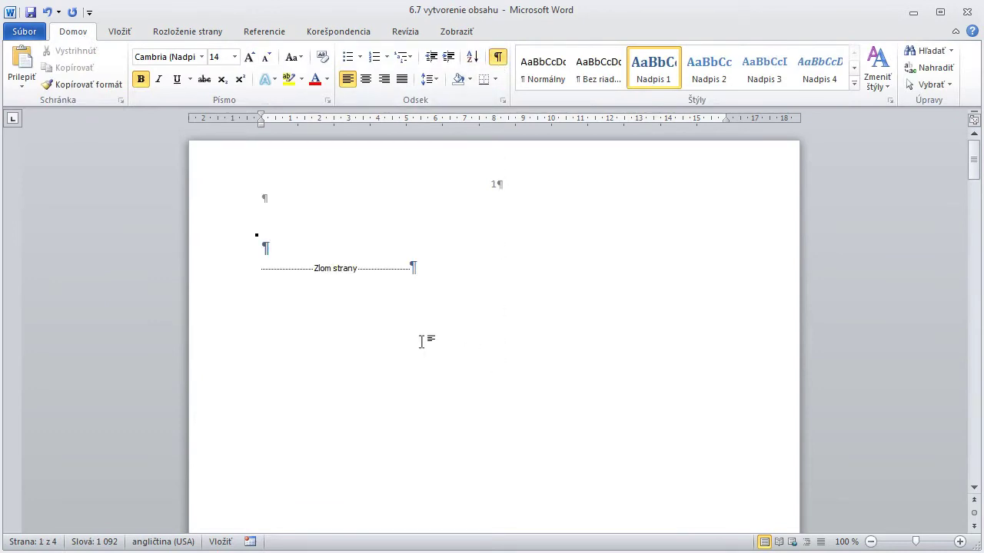
left_click(327, 289)
scroll(359, 350, "down", 1)
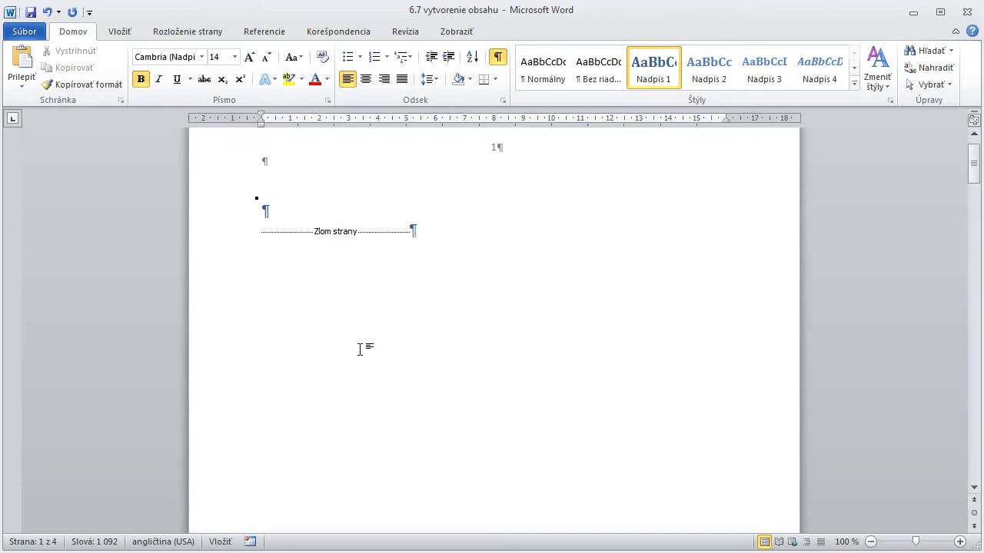
scroll(359, 350, "down", 2)
scroll(358, 349, "down", 6)
scroll(359, 350, "down", 7)
scroll(359, 350, "down", 2)
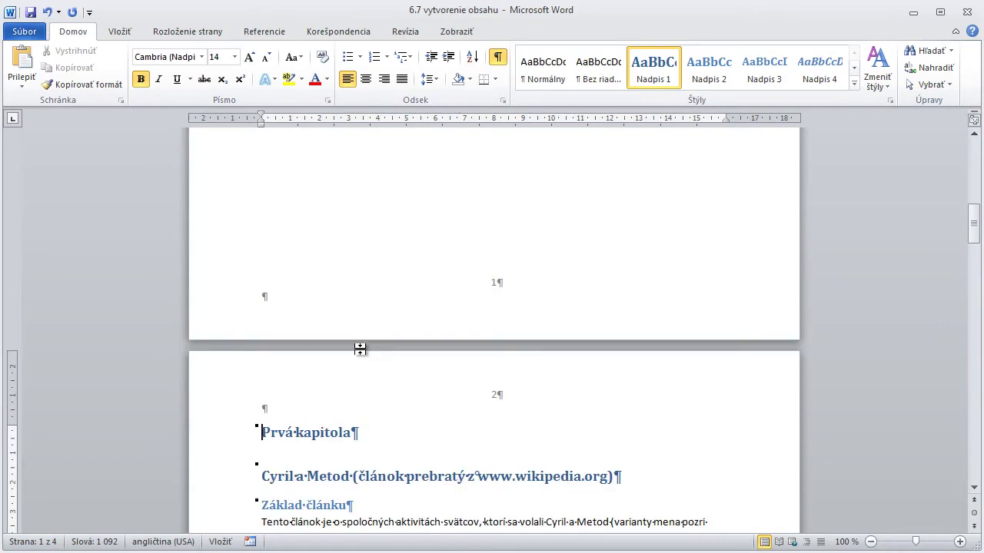
scroll(359, 349, "up", 5)
scroll(366, 358, "up", 6)
scroll(367, 358, "up", 7)
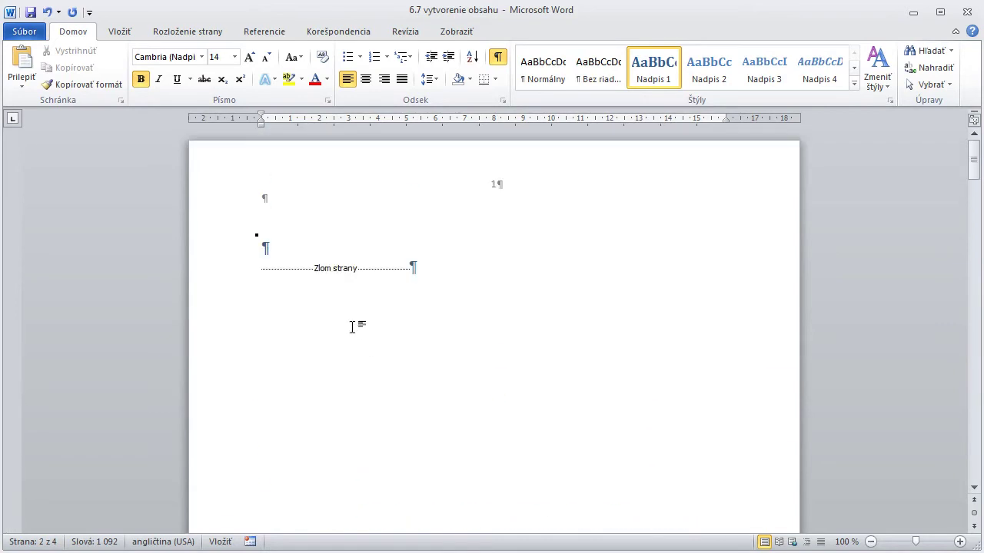
Add empty lines above the page break, then remove the extras with Backspace
left_click(281, 248)
key("Return")
key("Return")
key("Return")
key("Return")
key("Return")
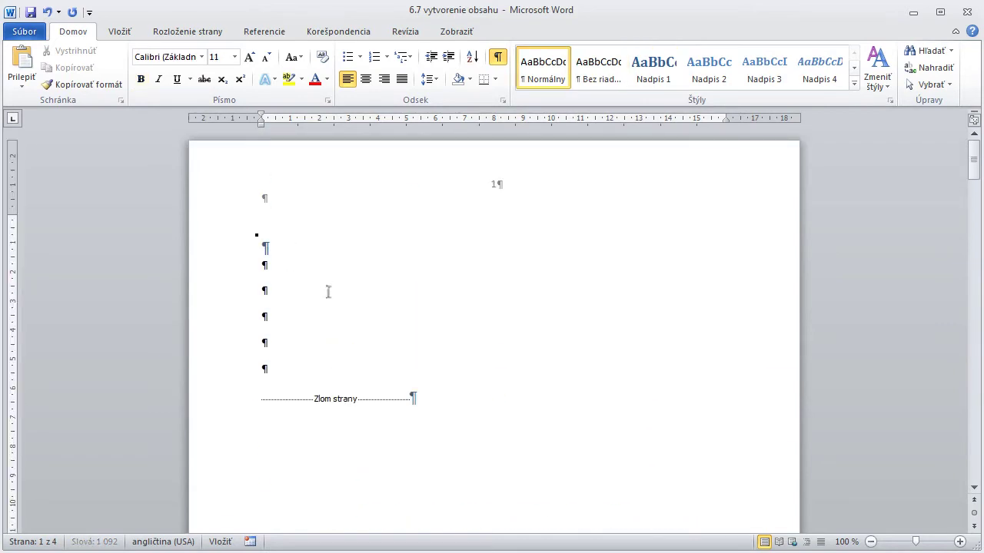
key("Return")
key("Return")
scroll(331, 299, "down", 4)
scroll(330, 299, "down", 10)
scroll(331, 299, "down", 3)
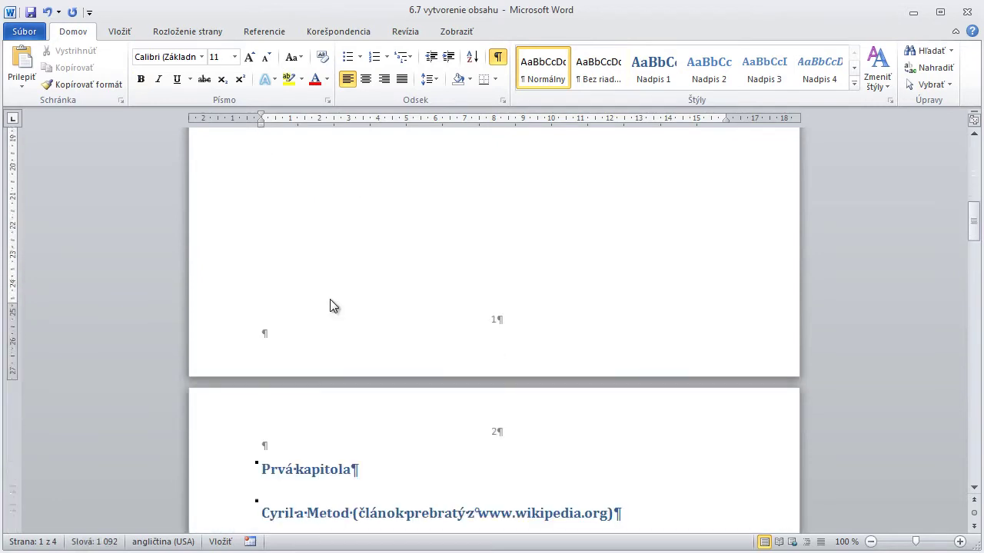
scroll(329, 306, "down", 1)
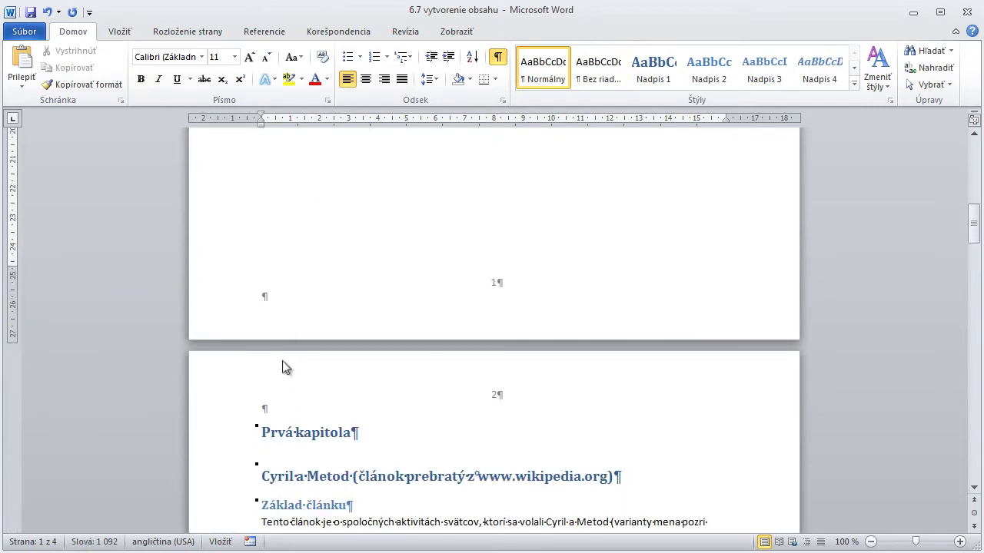
scroll(283, 367, "up", 2)
scroll(283, 360, "up", 6)
scroll(283, 360, "up", 5)
scroll(284, 361, "up", 1)
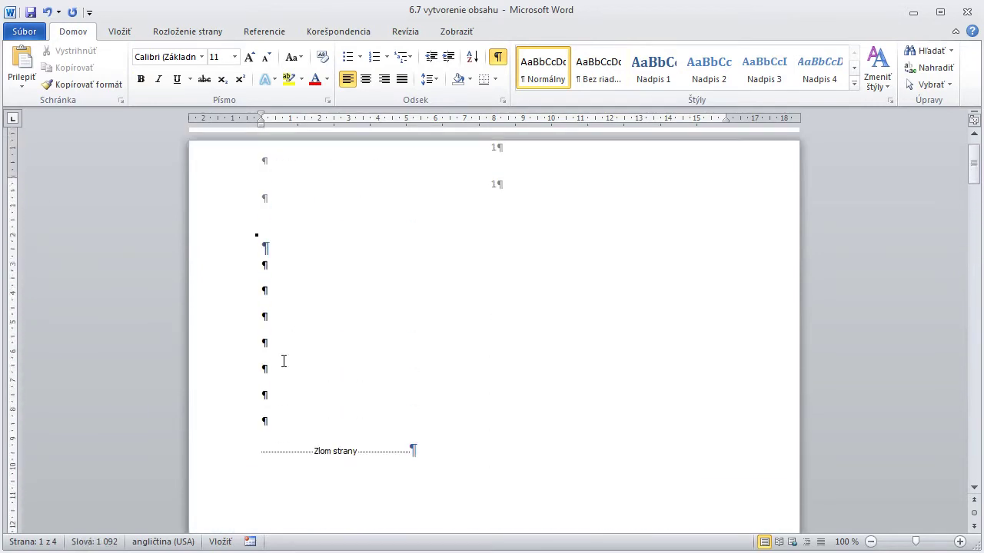
key("BackSpace")
key("BackSpace")
key("BackSpace")
key("BackSpace")
key("BackSpace")
key("BackSpace")
key("BackSpace")
key("BackSpace")
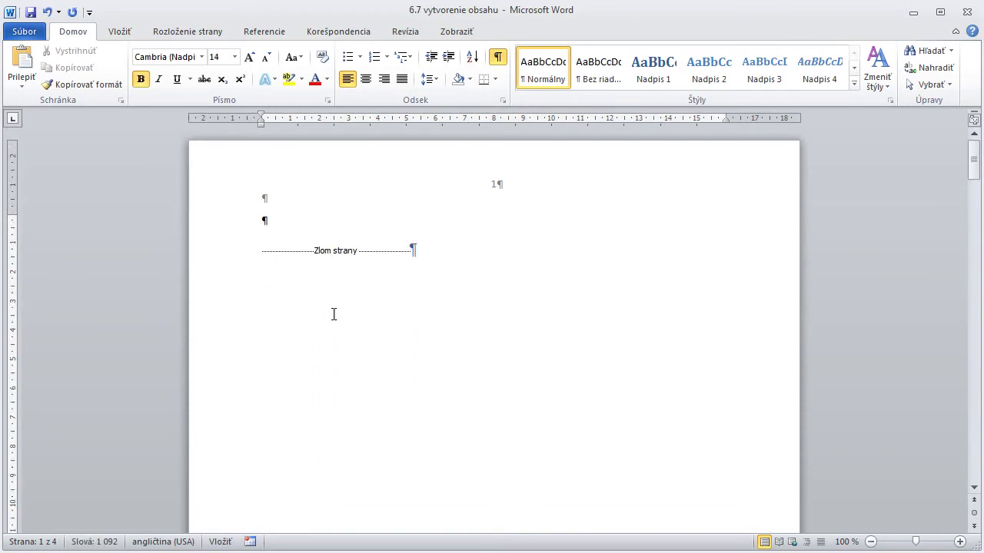
Hide formatting marks and insert Automatická tabuľka 1 from the Referencie Obsah gallery
left_click(497, 59)
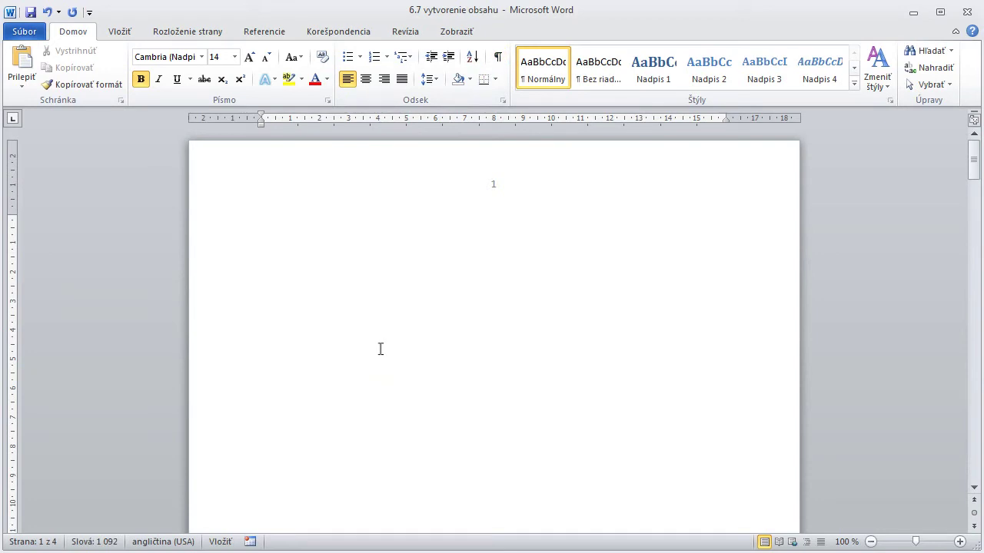
left_click(262, 34)
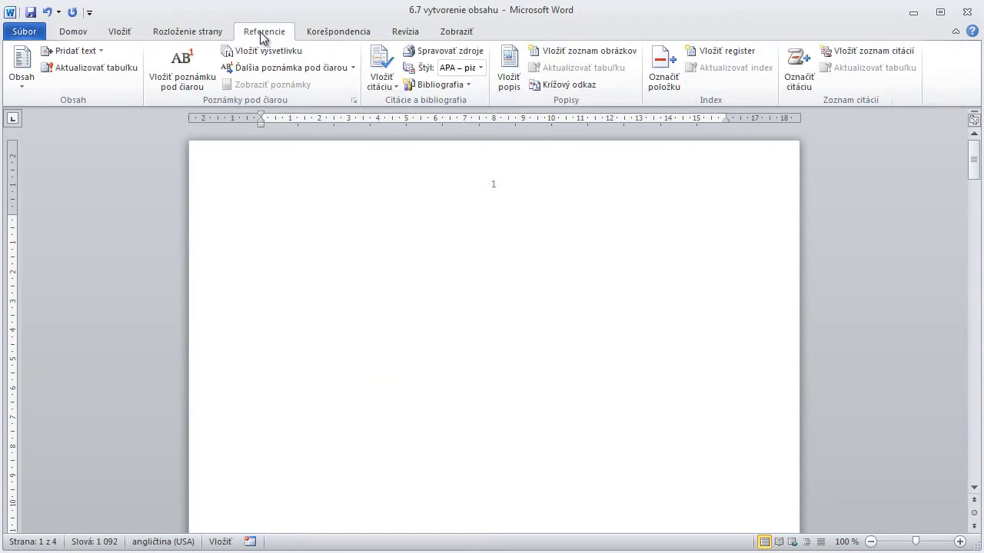
left_click(26, 89)
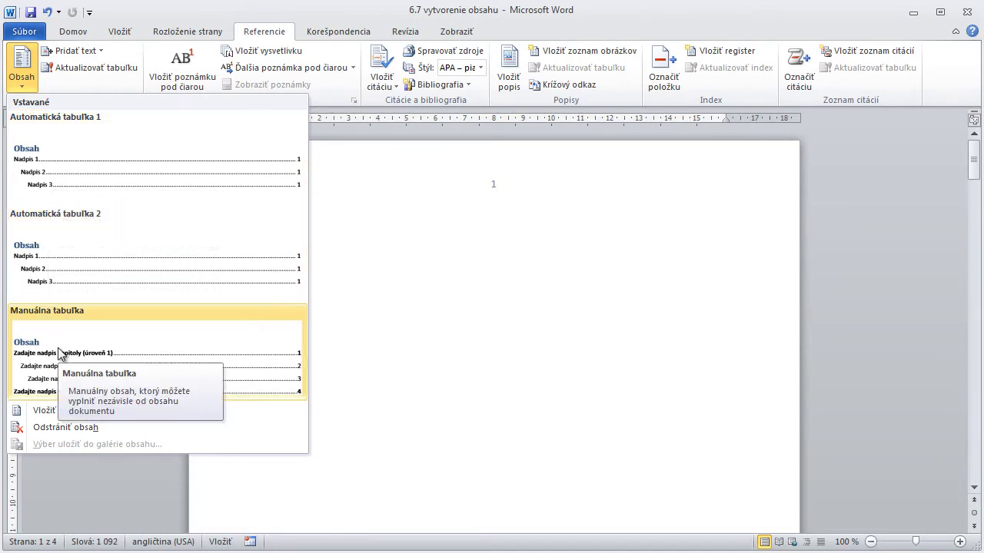
left_click(61, 184)
left_click_drag(965, 214, 965, 175)
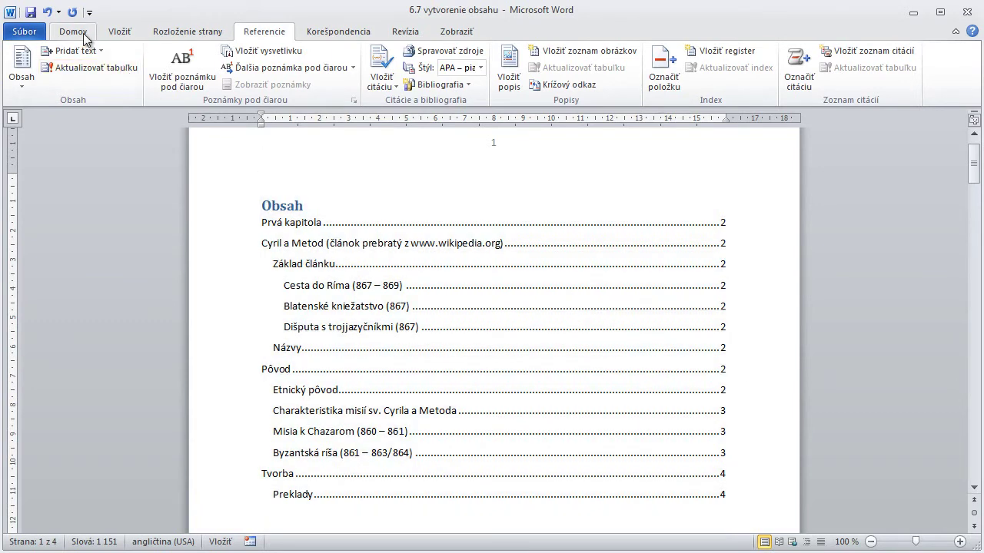
Follow the Tvorba contents link, then go back and select the Prvá kapitola heading
left_click(85, 34)
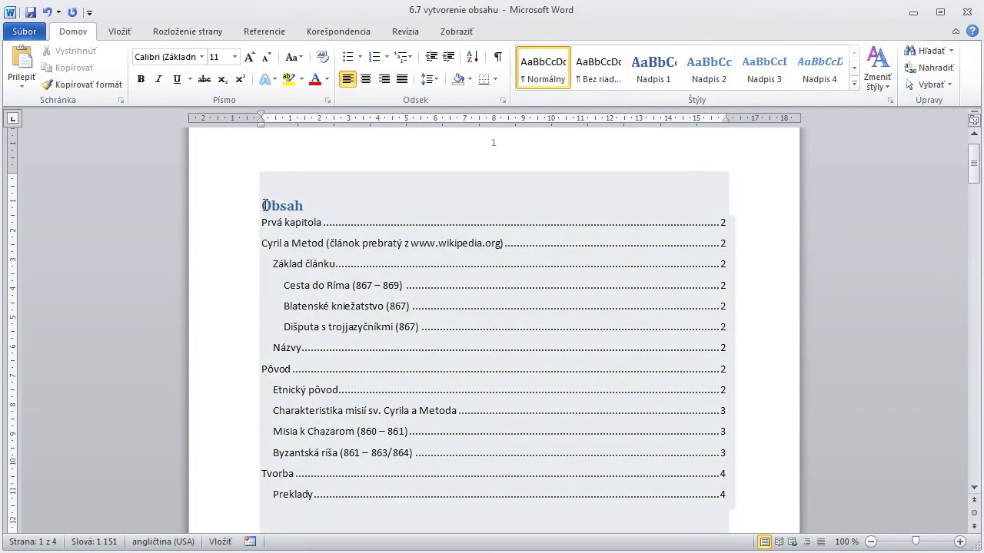
left_click(269, 206)
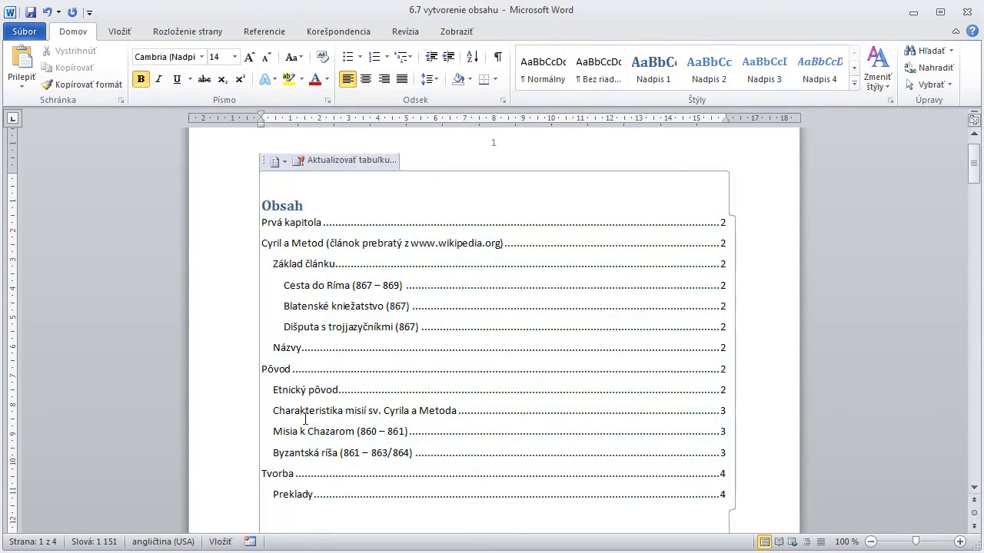
left_click(278, 475, "ctrl")
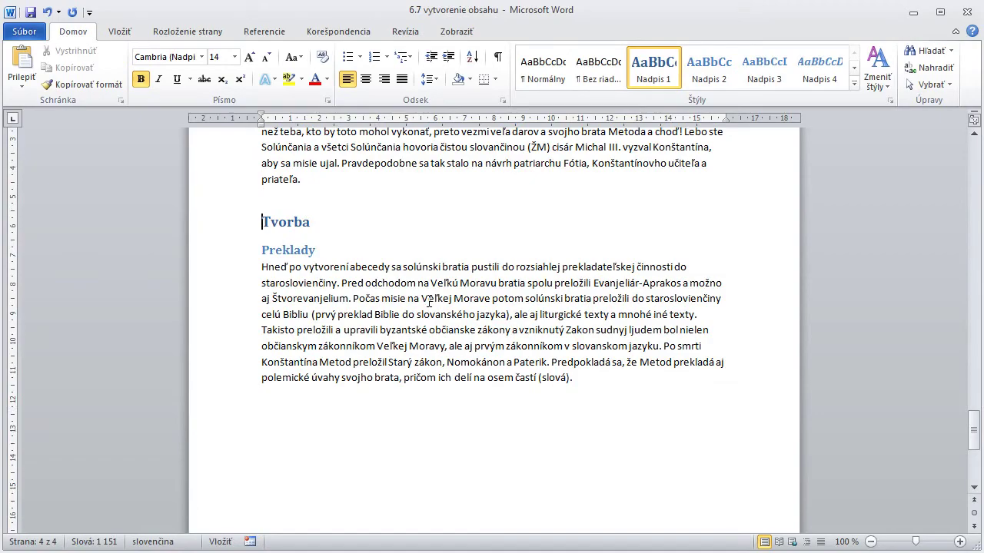
left_click_drag(972, 425, 973, 238)
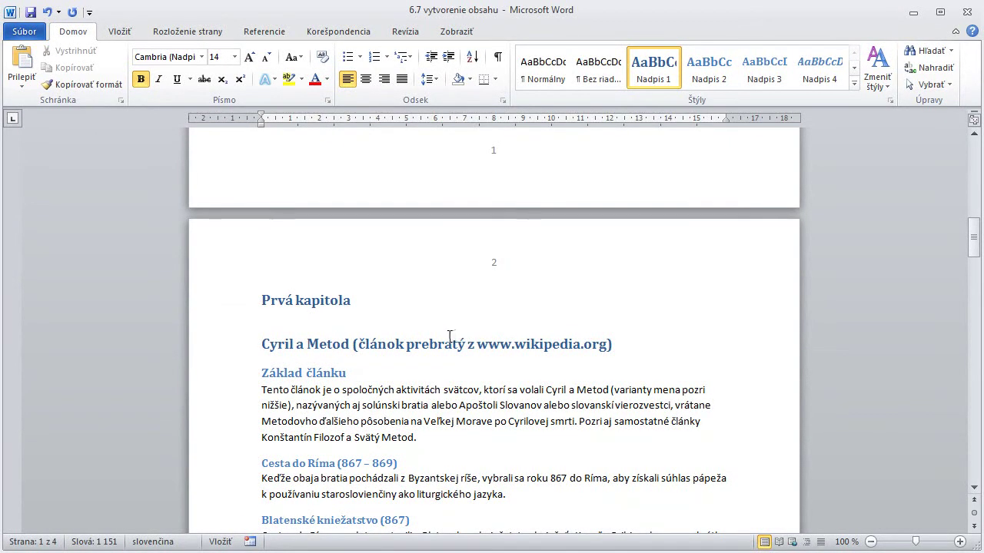
left_click(235, 304)
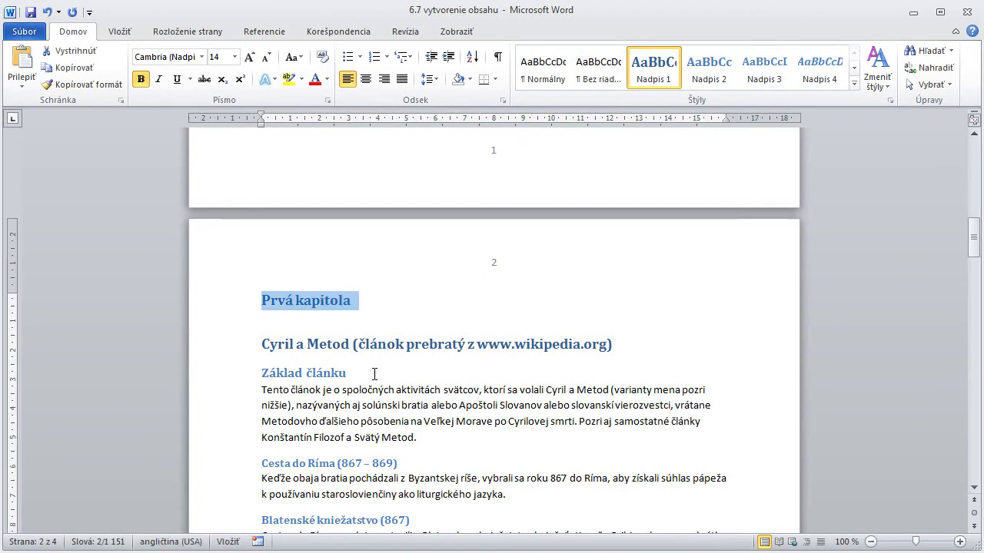
Retype the selected heading as 'Toto je test' and place the cursor before it
type("Toto j")
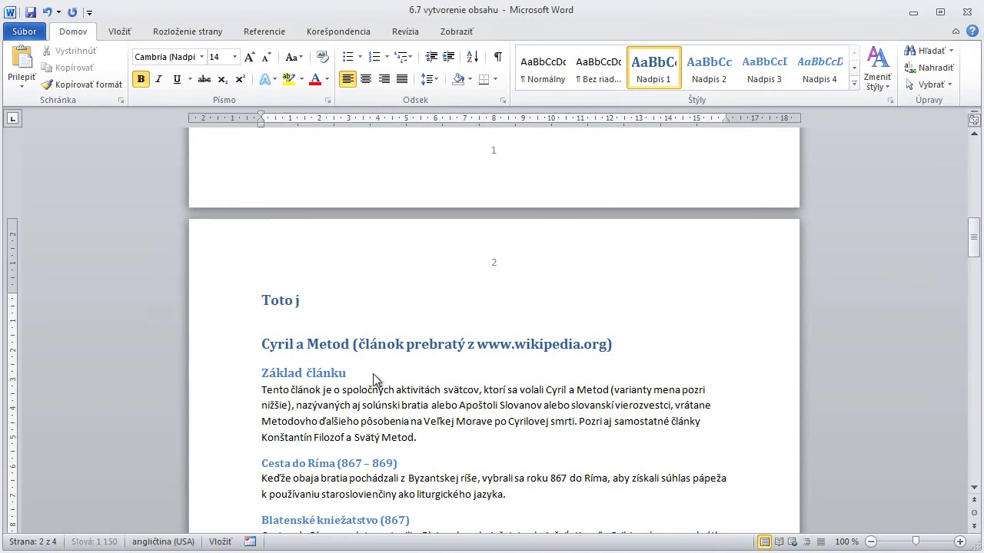
type("e test")
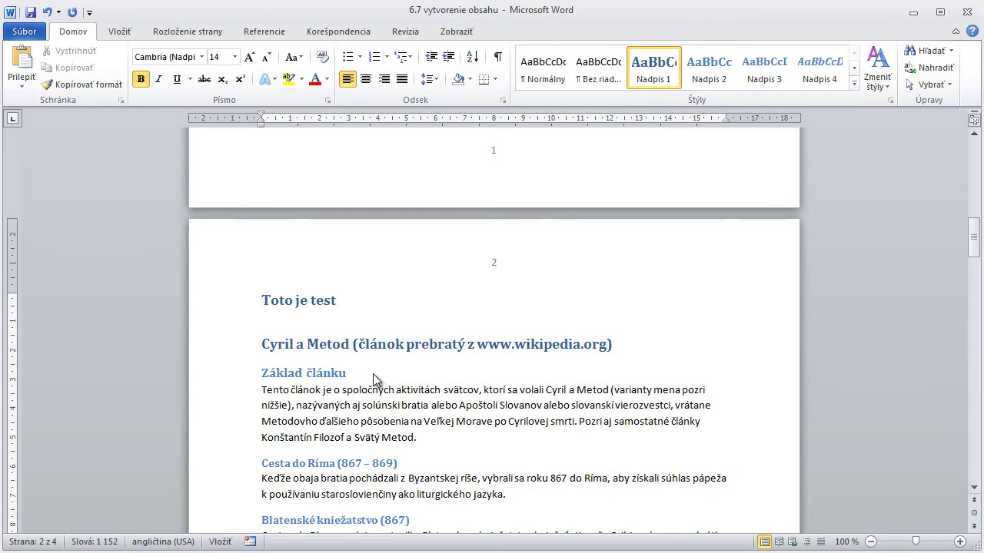
left_click(261, 301)
left_click(120, 31)
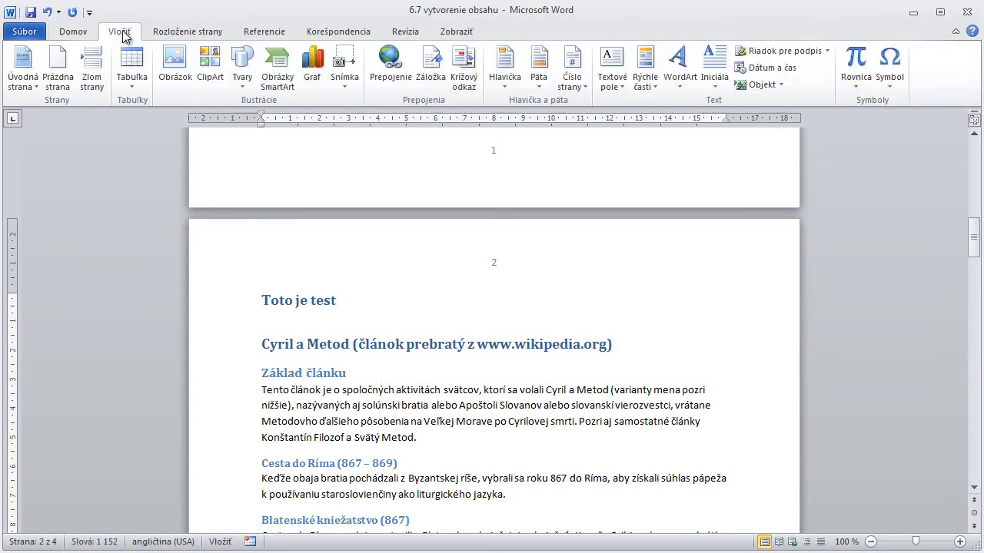
Insert a blank page before the Toto je test heading, moving it to page 3
left_click(64, 78)
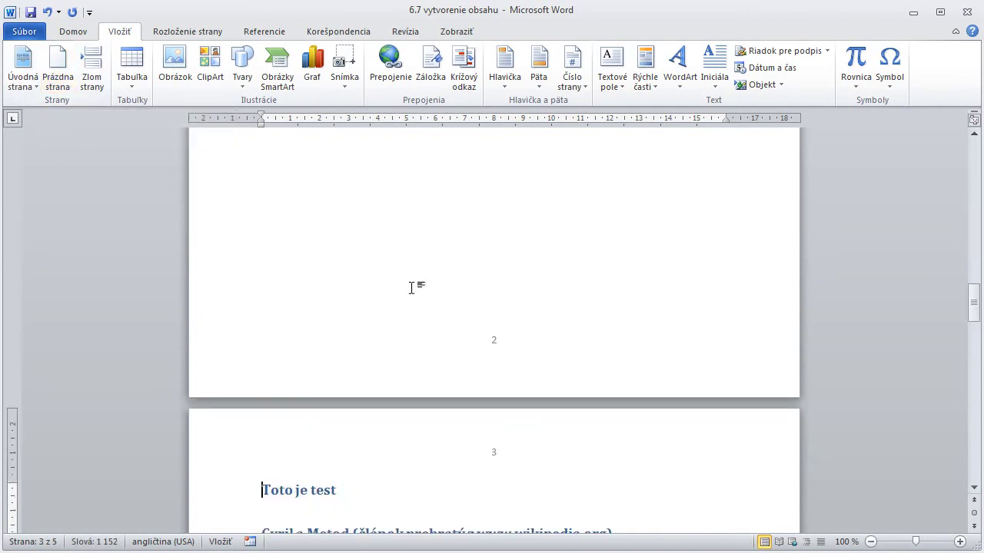
scroll(406, 284, "down", 3)
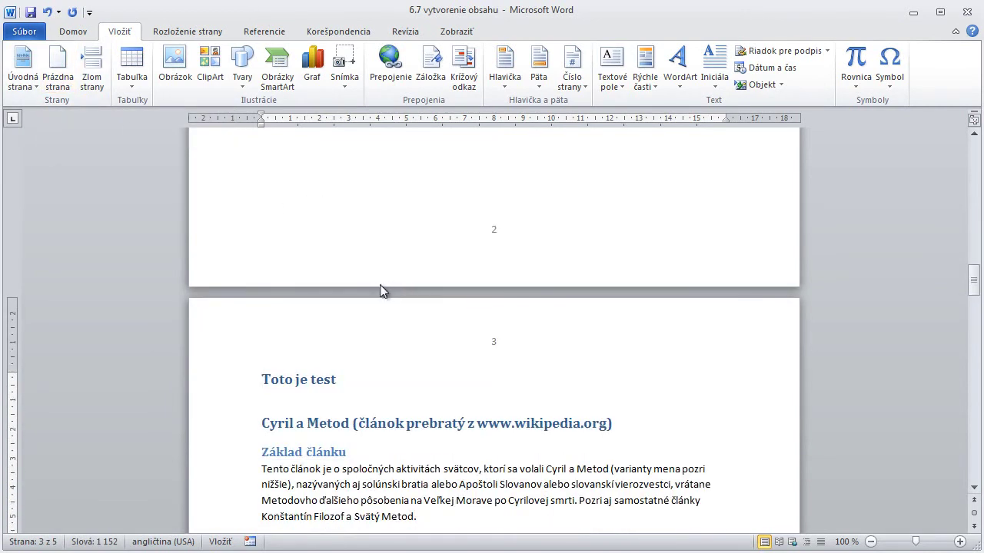
double_click(382, 292)
double_click(392, 339)
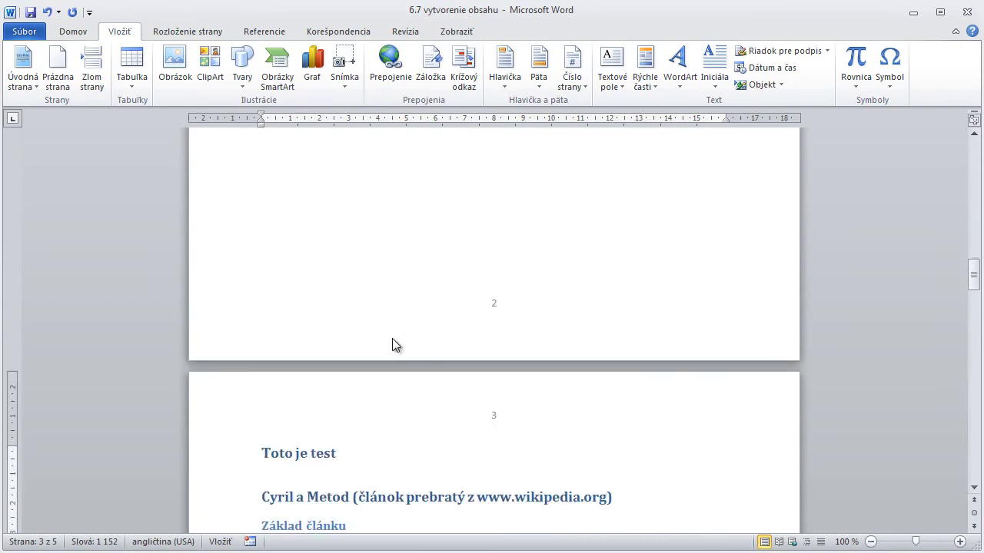
scroll(393, 339, "down", 4)
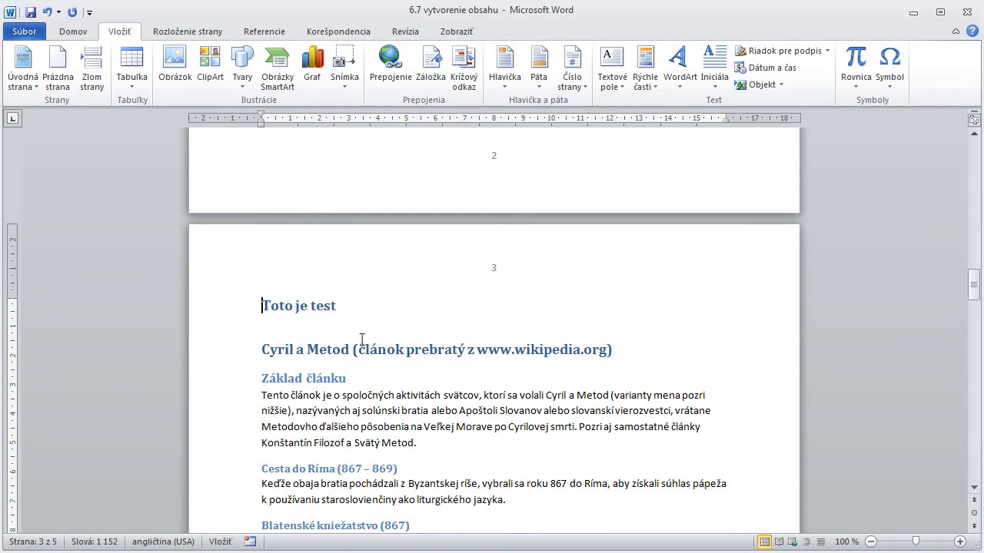
left_click(244, 315)
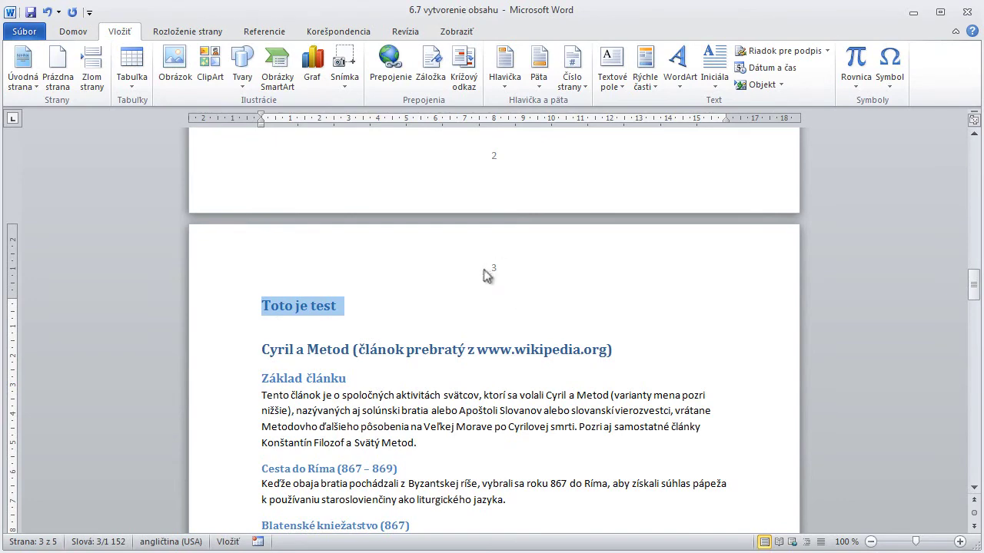
scroll(480, 331, "up", 2)
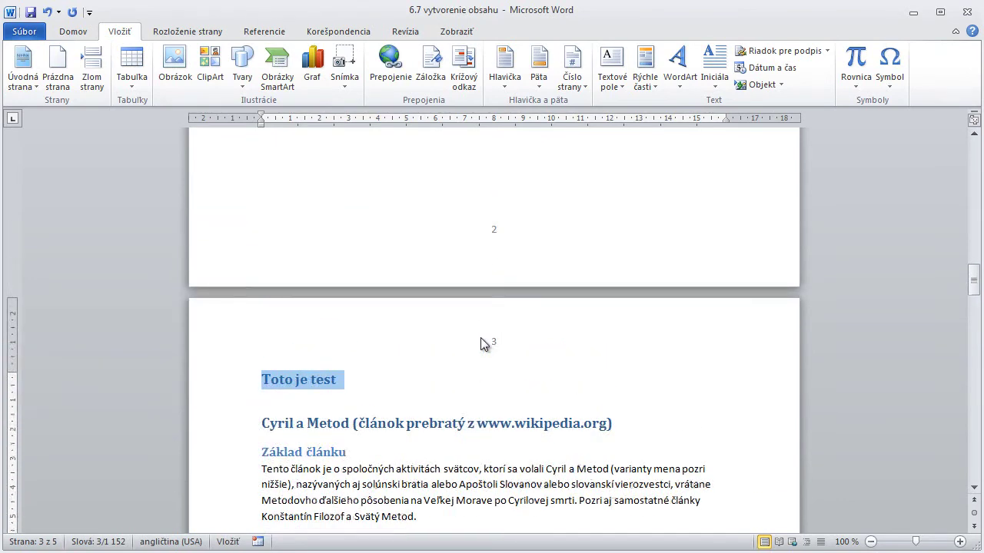
scroll(480, 337, "up", 7)
scroll(481, 337, "up", 5)
scroll(480, 337, "up", 10)
Update the entire table of contents so it lists Toto je test on page 3
scroll(481, 337, "up", 8)
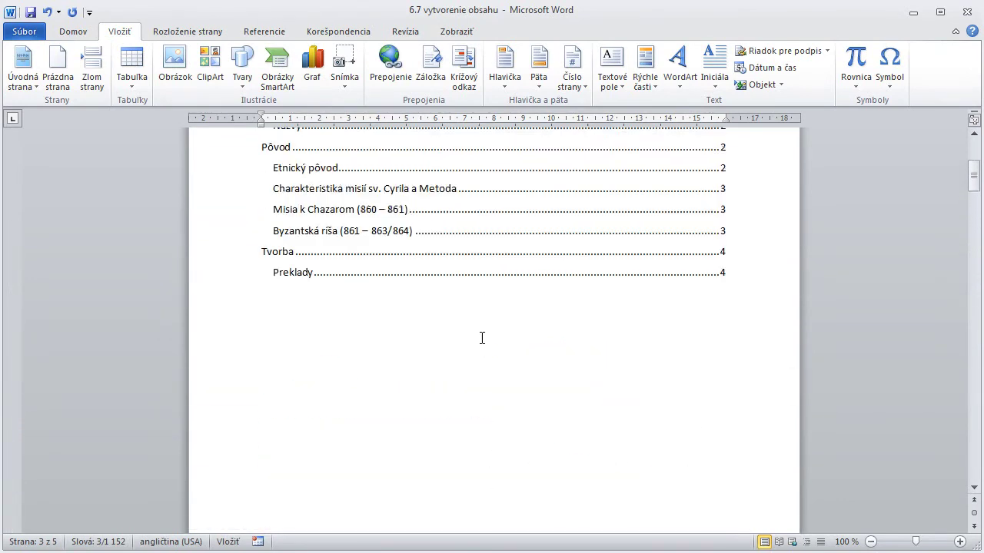
scroll(482, 338, "up", 5)
scroll(482, 338, "up", 1)
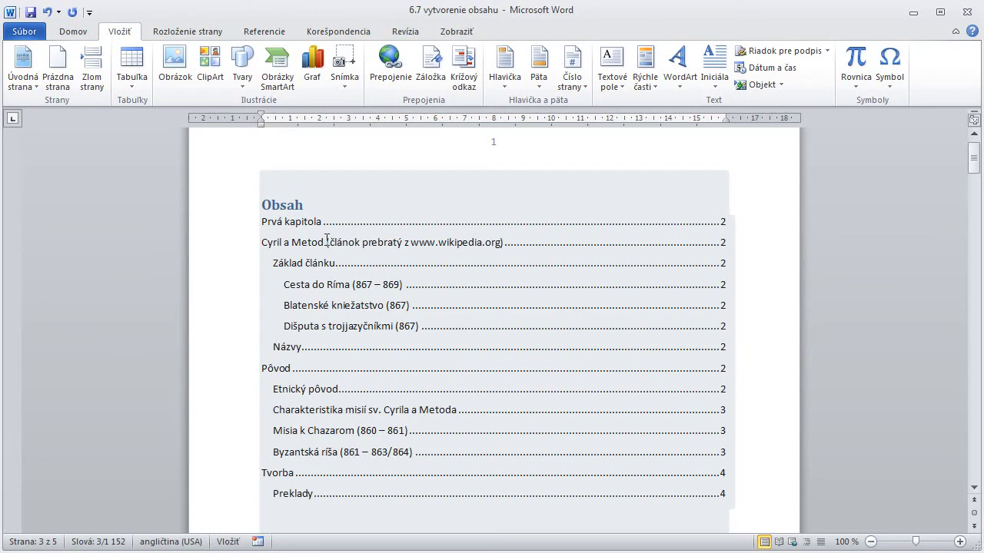
left_click(308, 217)
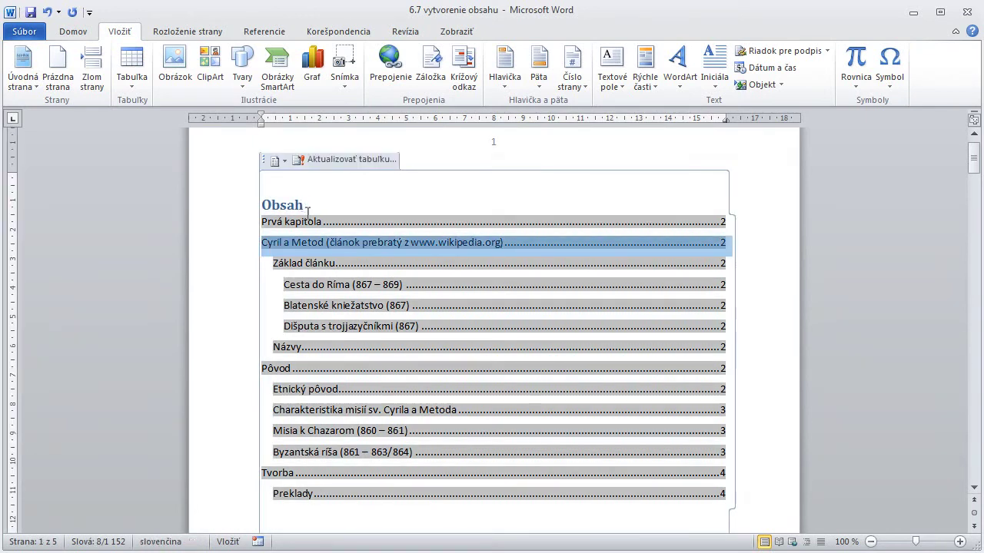
left_click(337, 162)
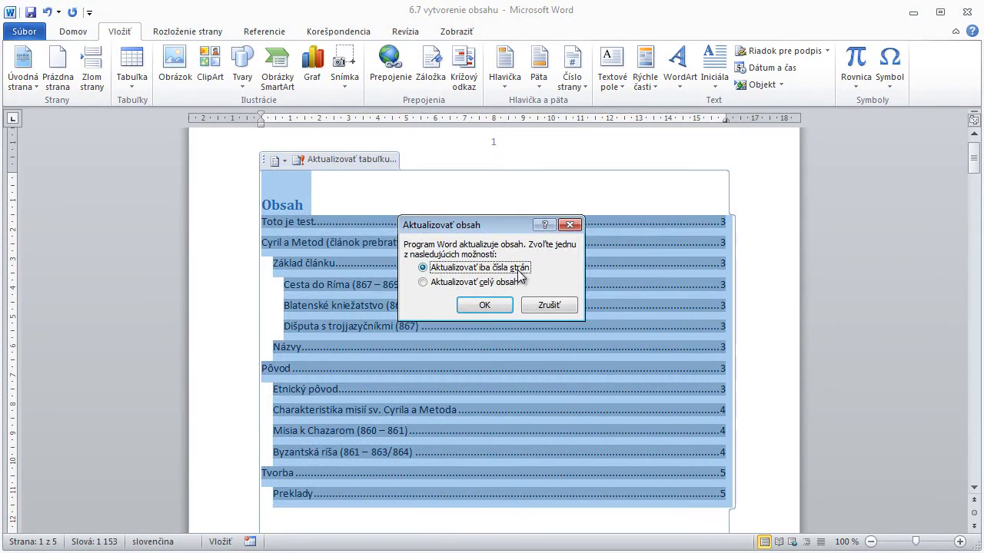
left_click(427, 285)
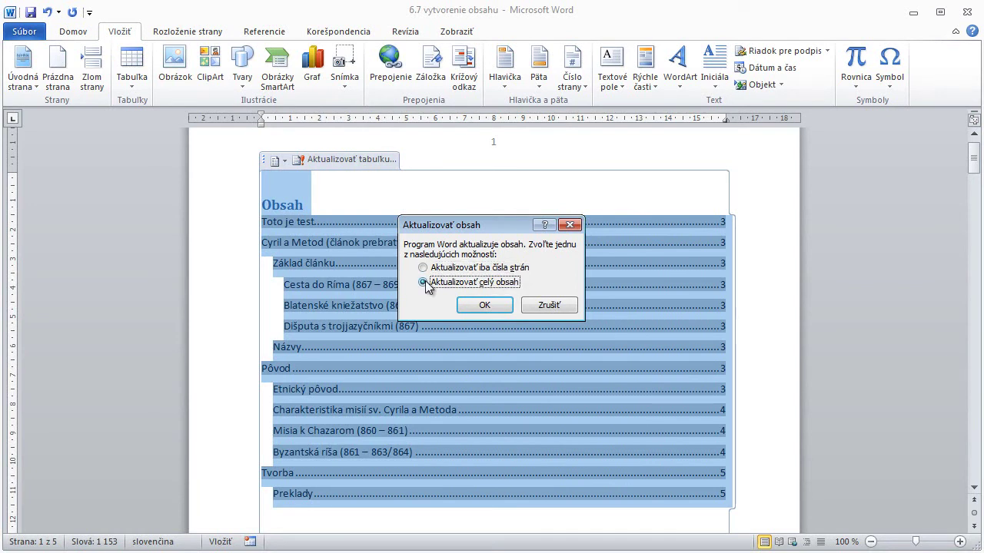
left_click(485, 306)
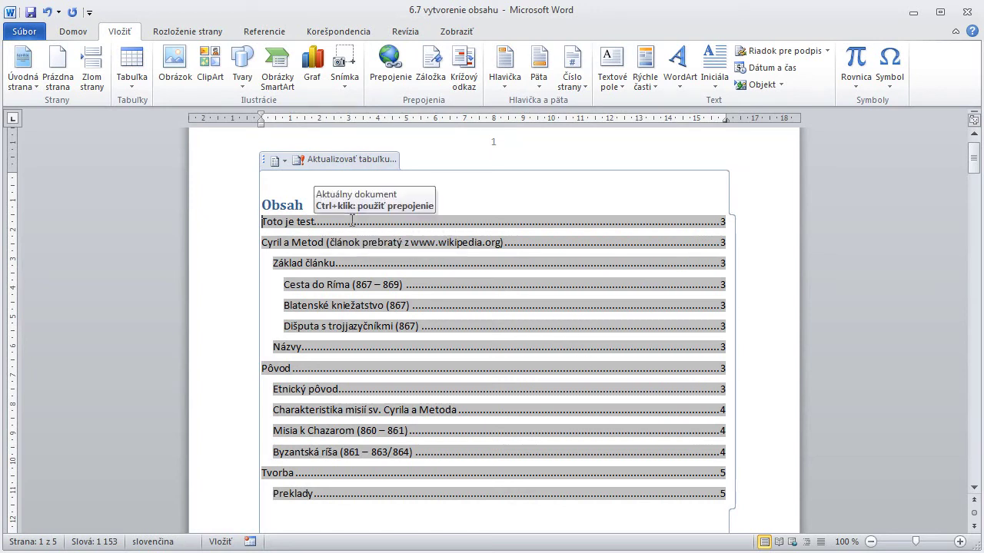
Reopen the table of contents update options and cancel, leaving the table unchanged
left_click(325, 212)
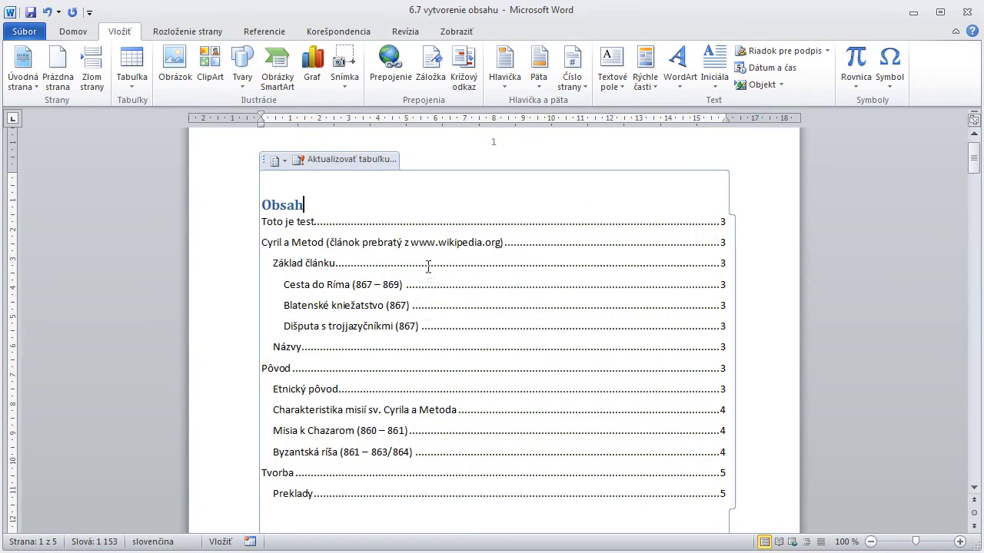
left_click(339, 160)
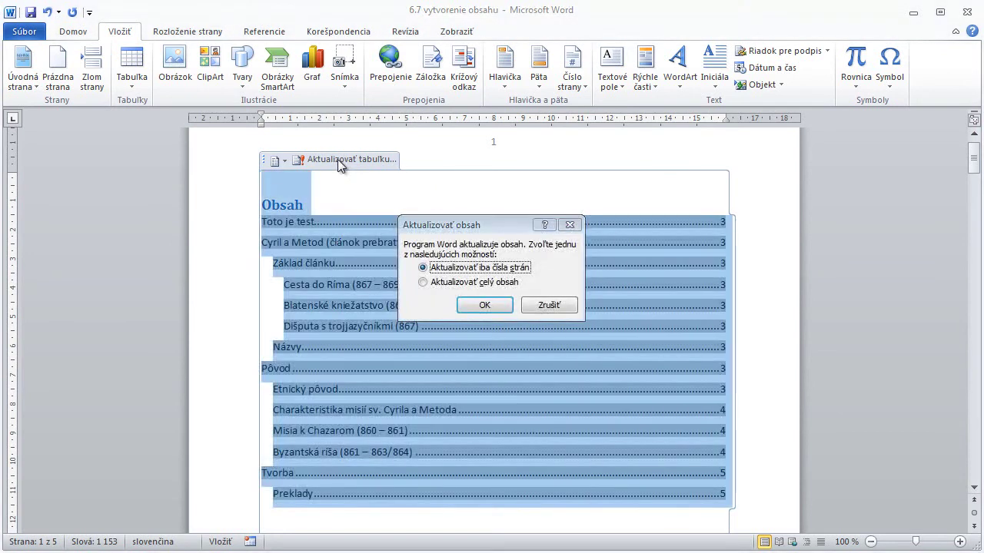
left_click(540, 306)
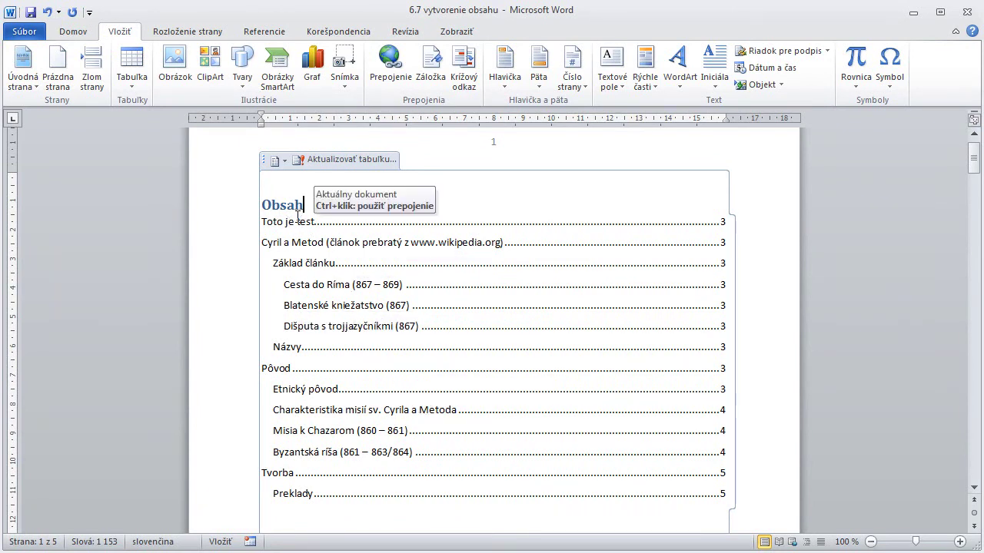
left_click(265, 32)
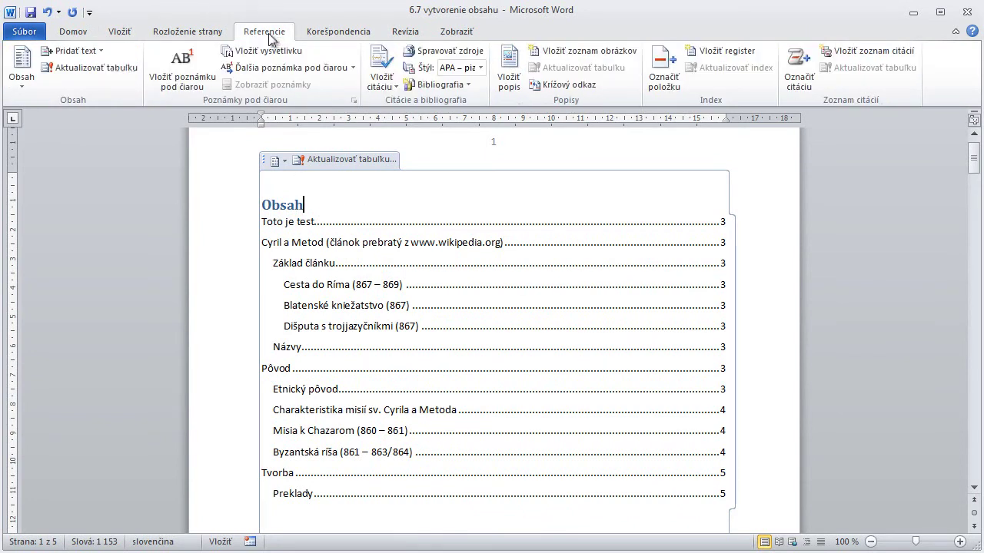
Delete the existing automatic Obsah table of contents from page 1 with Odstrániť obsah
left_click(23, 89)
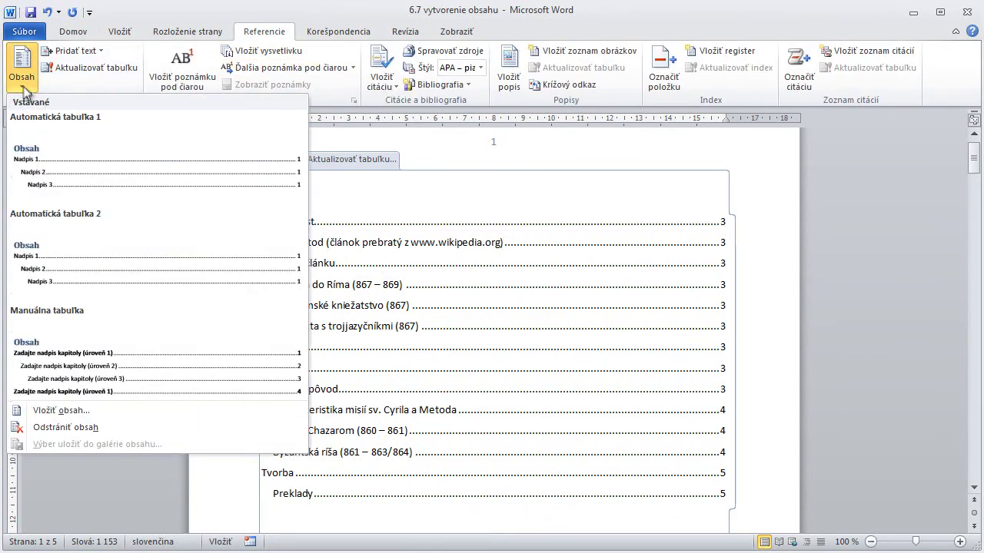
left_click(57, 427)
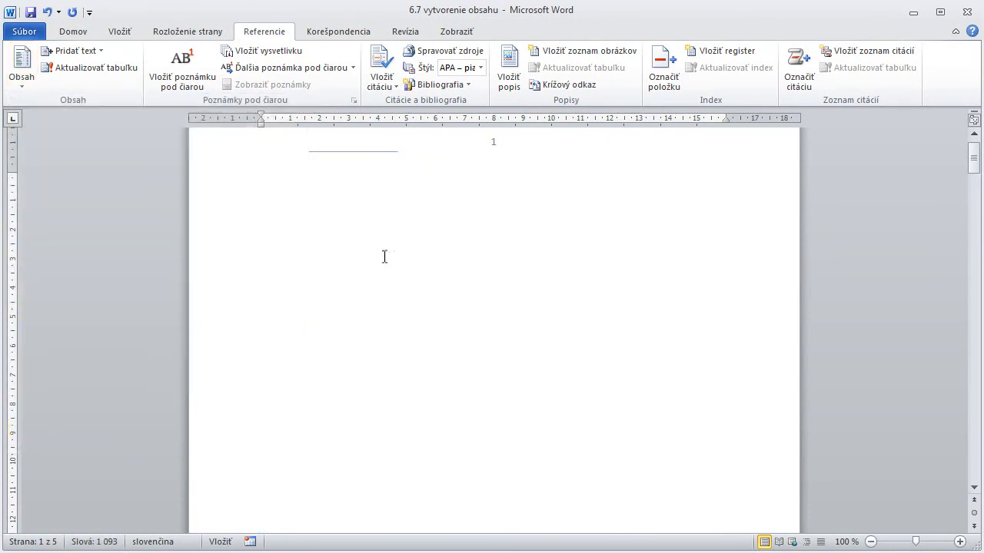
left_click(24, 90)
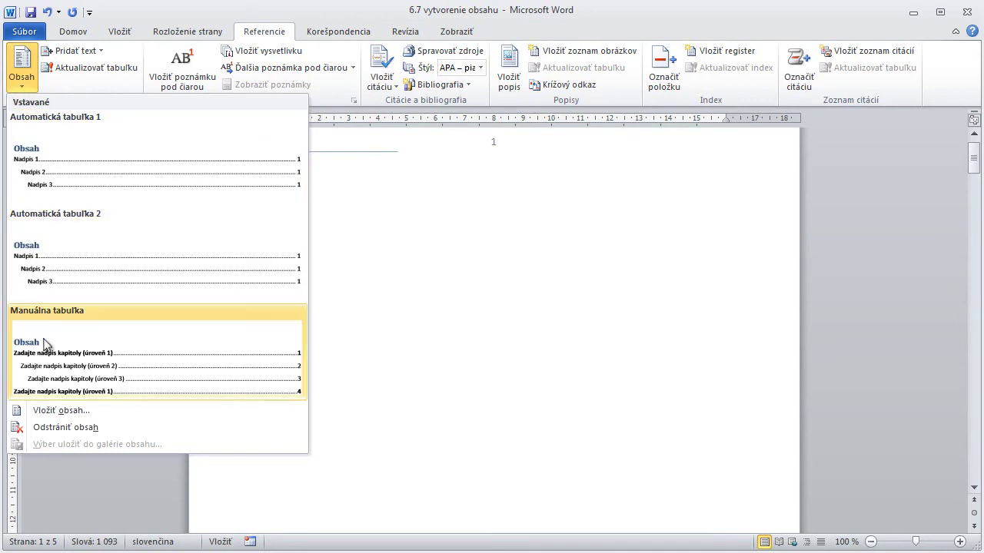
In the Vložiť obsah dialog, preview Klasický, Výrazný and Módny, then keep Podľa šablóny
left_click(60, 411)
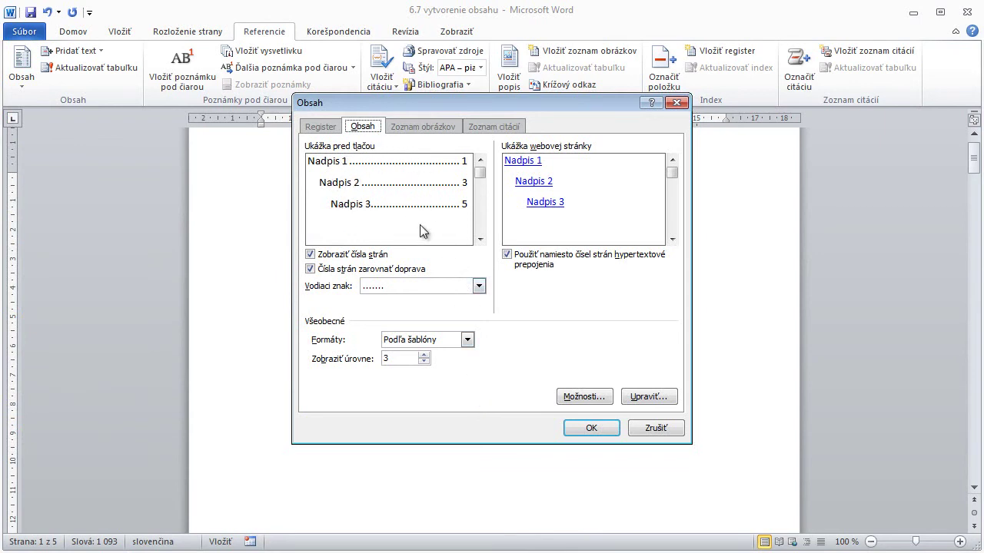
left_click(468, 340)
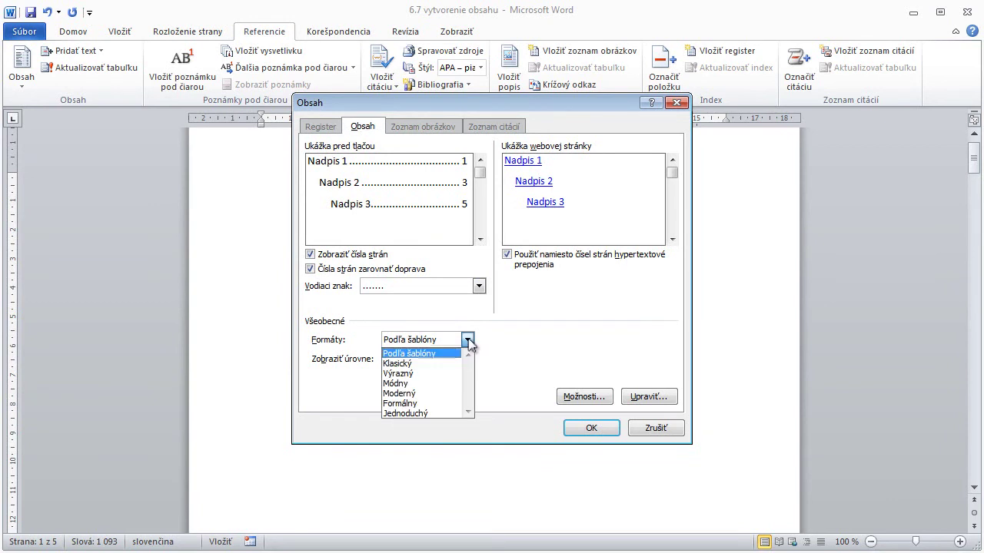
left_click(451, 364)
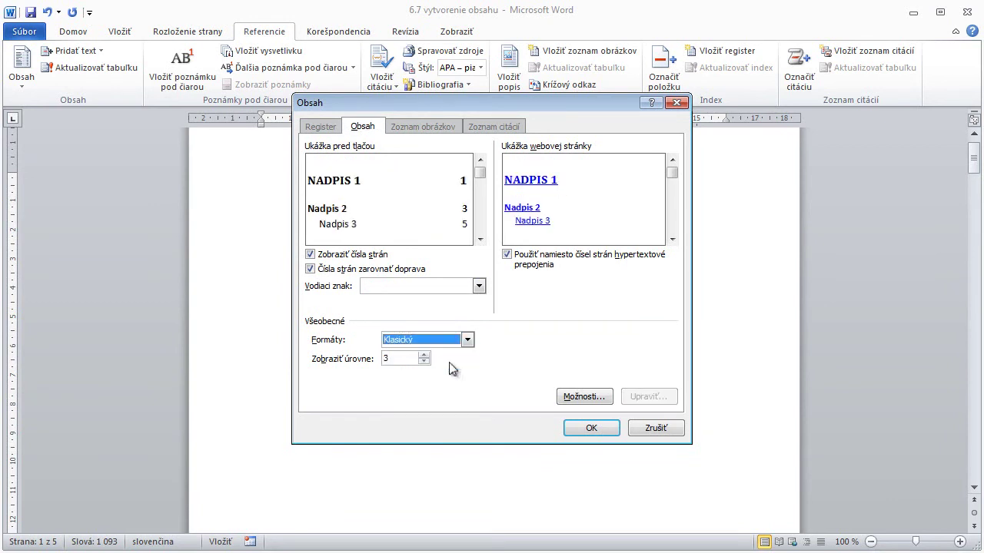
left_click(468, 340)
left_click(452, 375)
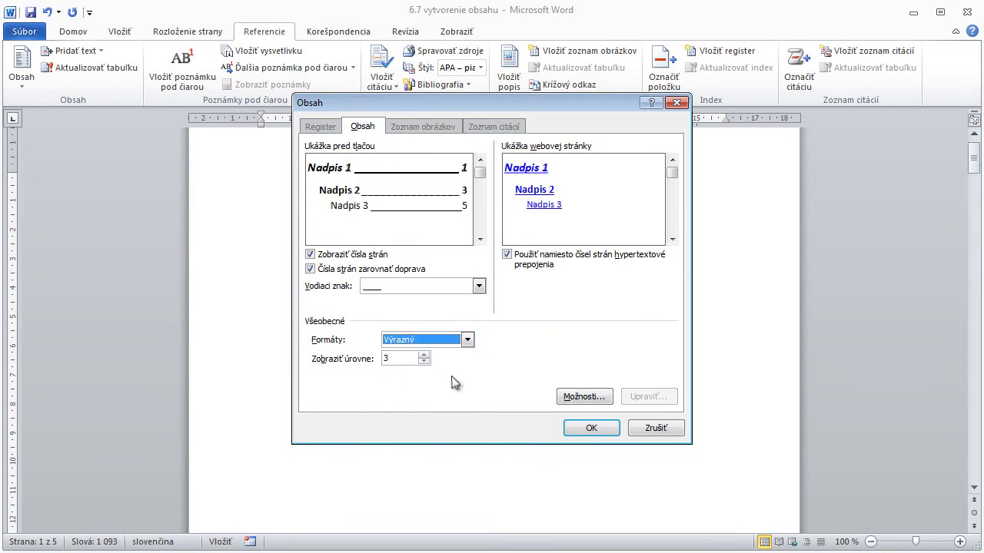
left_click(469, 342)
left_click(453, 383)
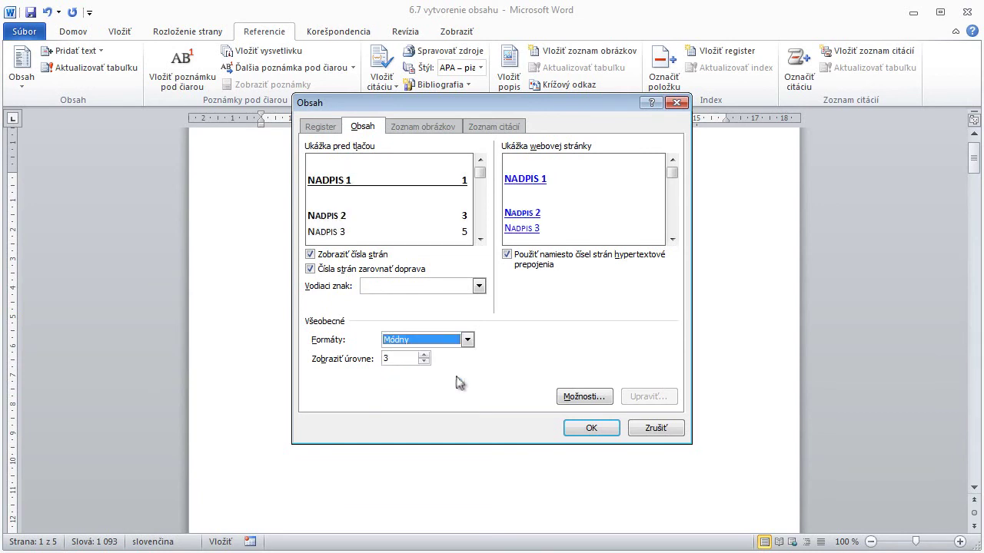
left_click(468, 341)
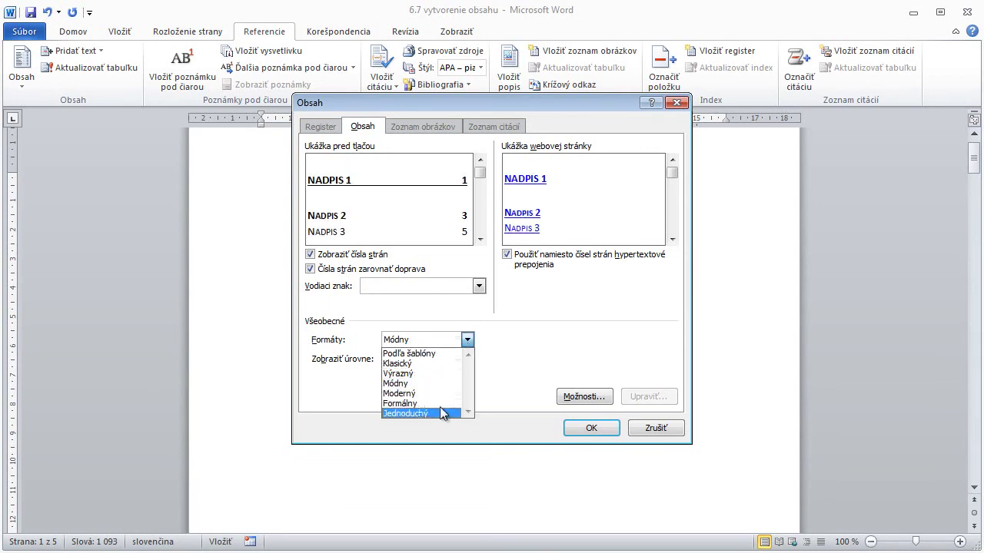
left_click(437, 355)
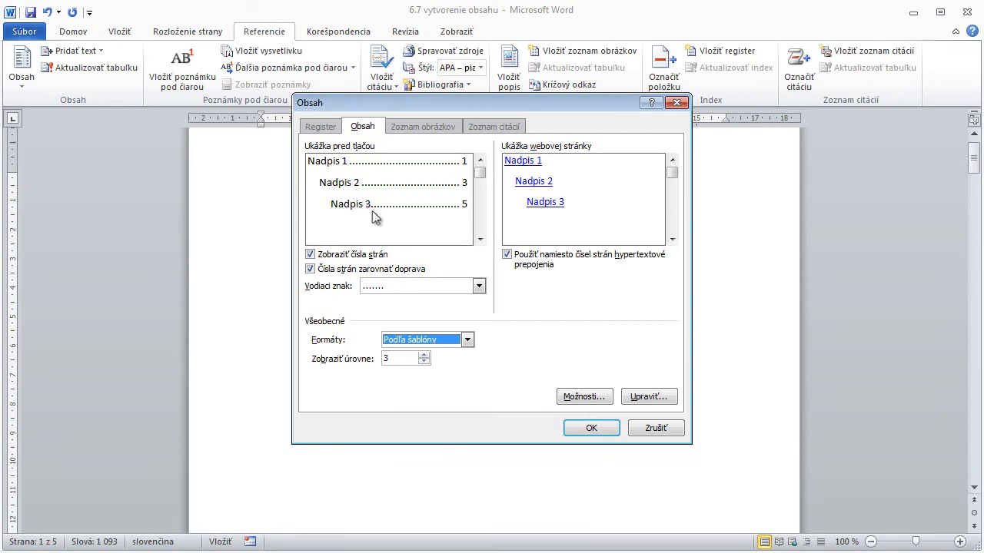
Limit Zobraziť úrovne to 1 so only first-level headings appear
left_click(423, 355)
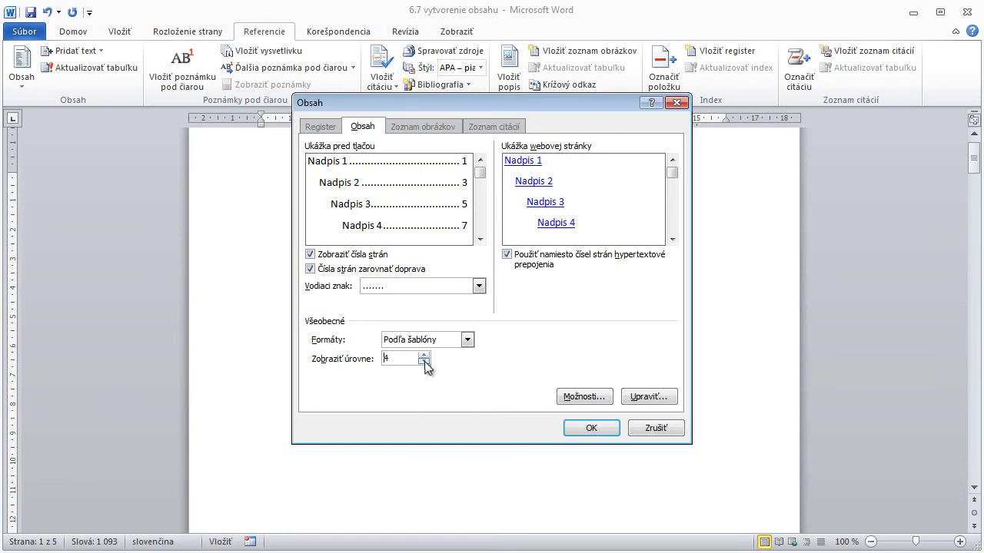
left_click(424, 362)
left_click(424, 362)
left_click(424, 362)
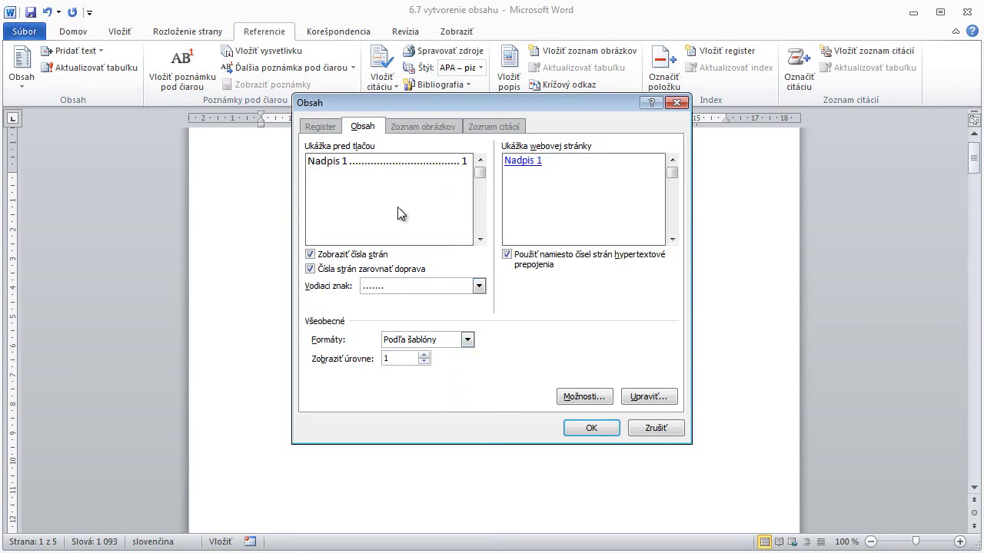
Keep page numbers shown and right-aligned, and set Vodiaci znak to (nie je)
left_click(311, 254)
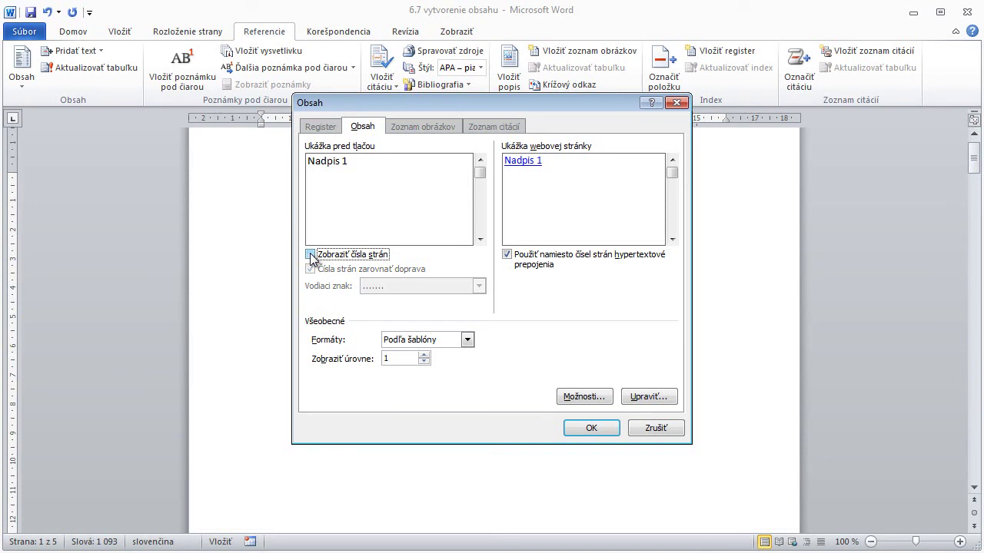
left_click(311, 257)
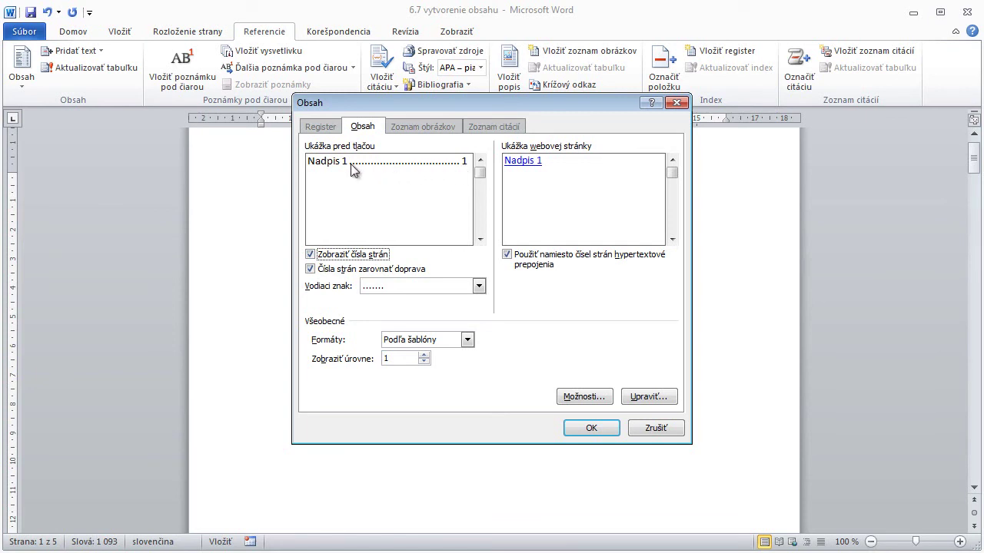
left_click(310, 269)
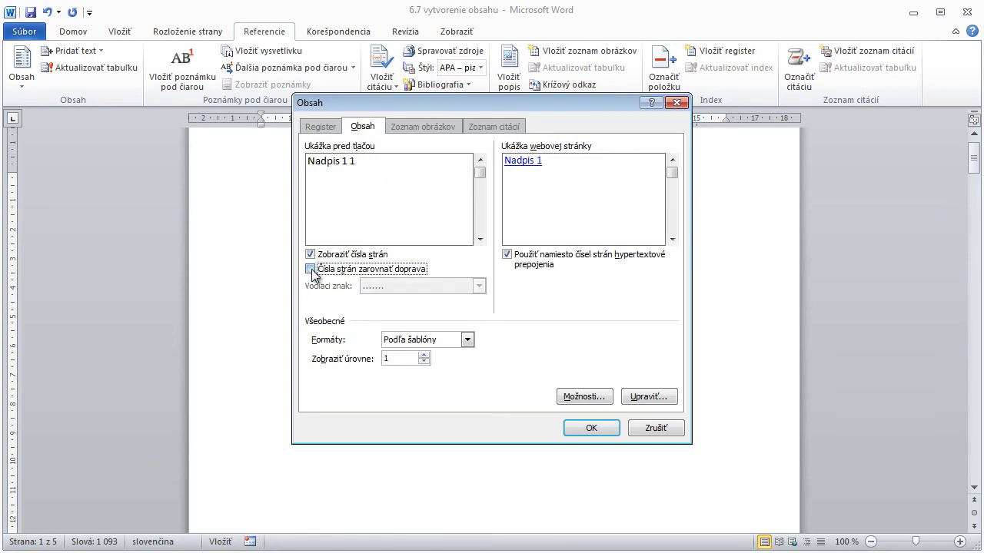
left_click(311, 270)
left_click(479, 286)
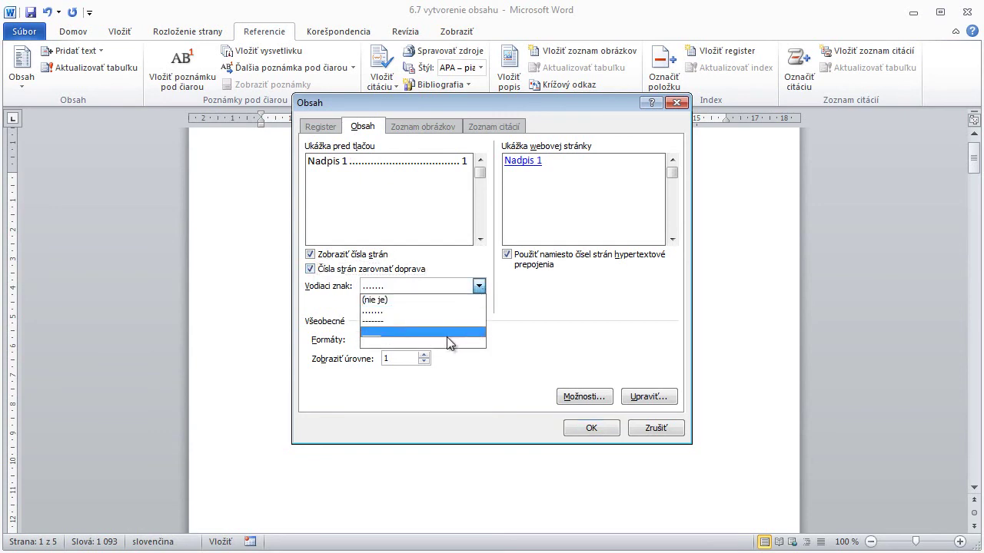
left_click(403, 301)
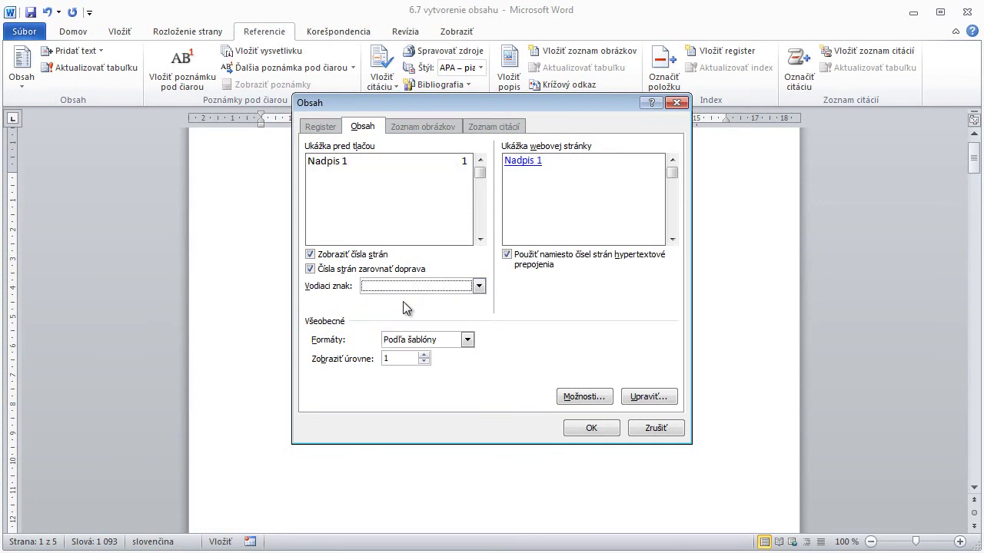
Insert the first-level, leader-free table of contents on page 1 and return to the Domov tab
left_click(590, 431)
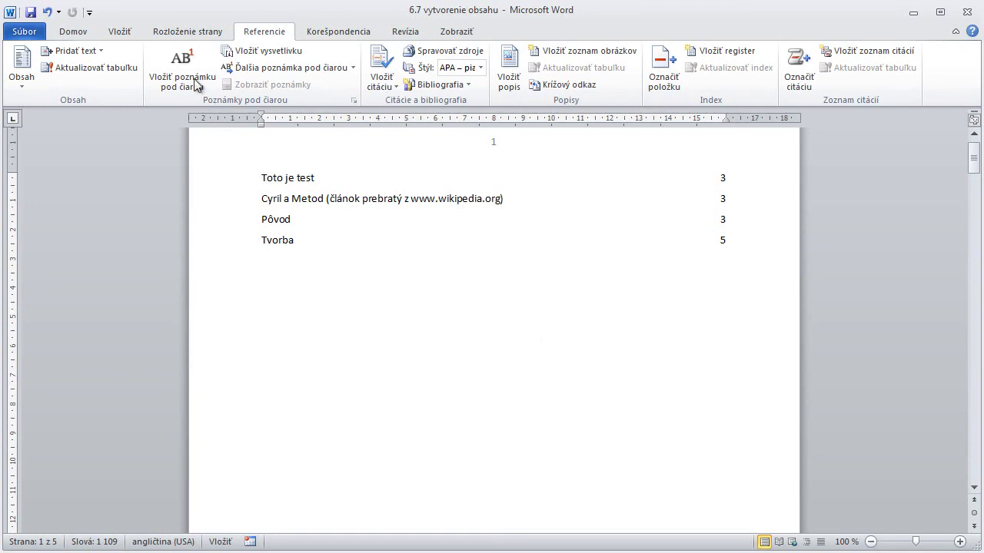
left_click(61, 35)
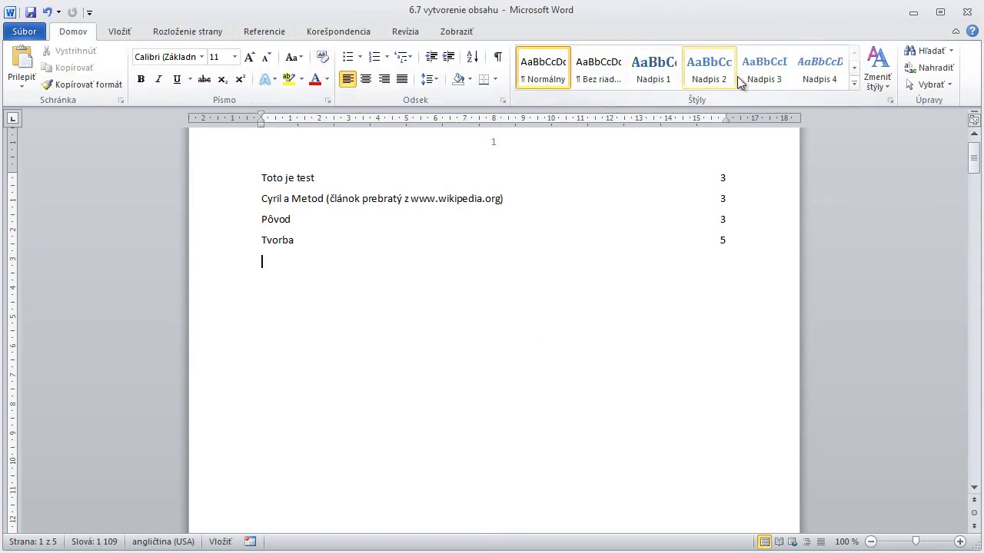